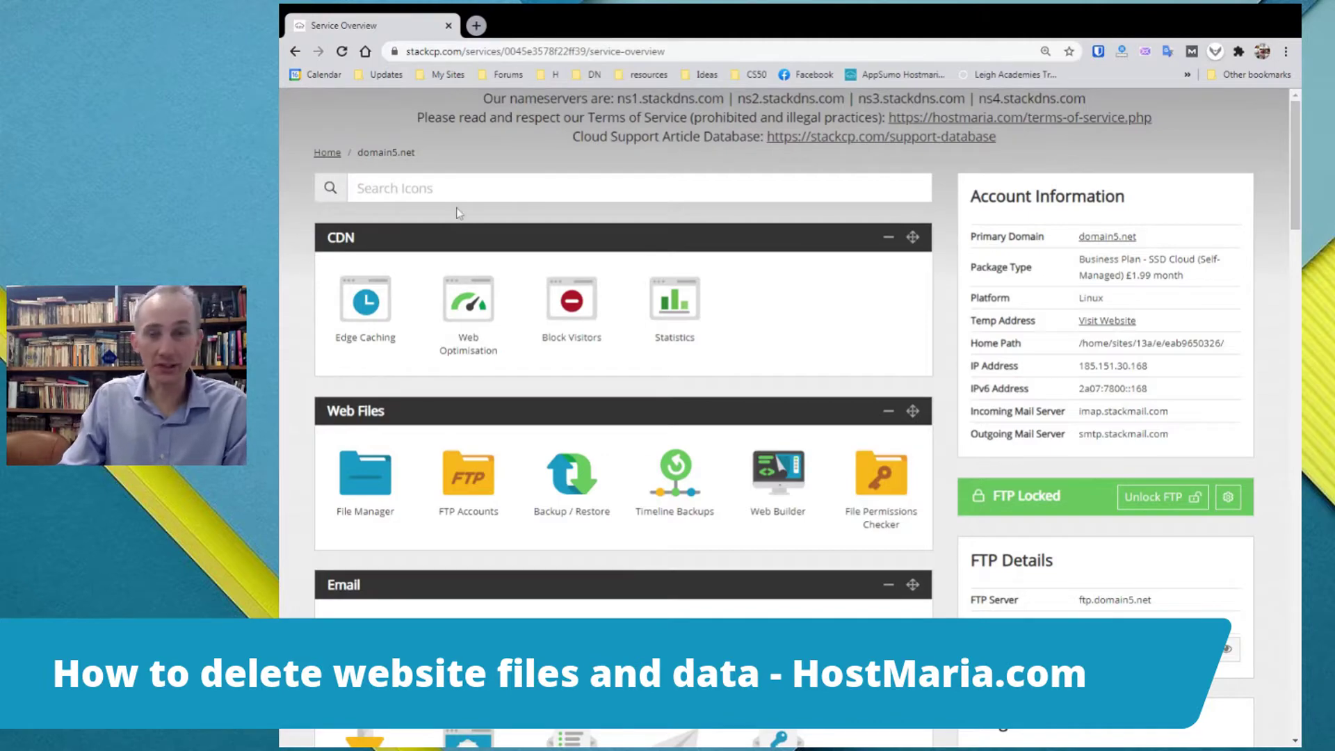
Scroll to Domain Names and go to the domain list for the domain5.net package.
scroll(665, 346, "down", 6)
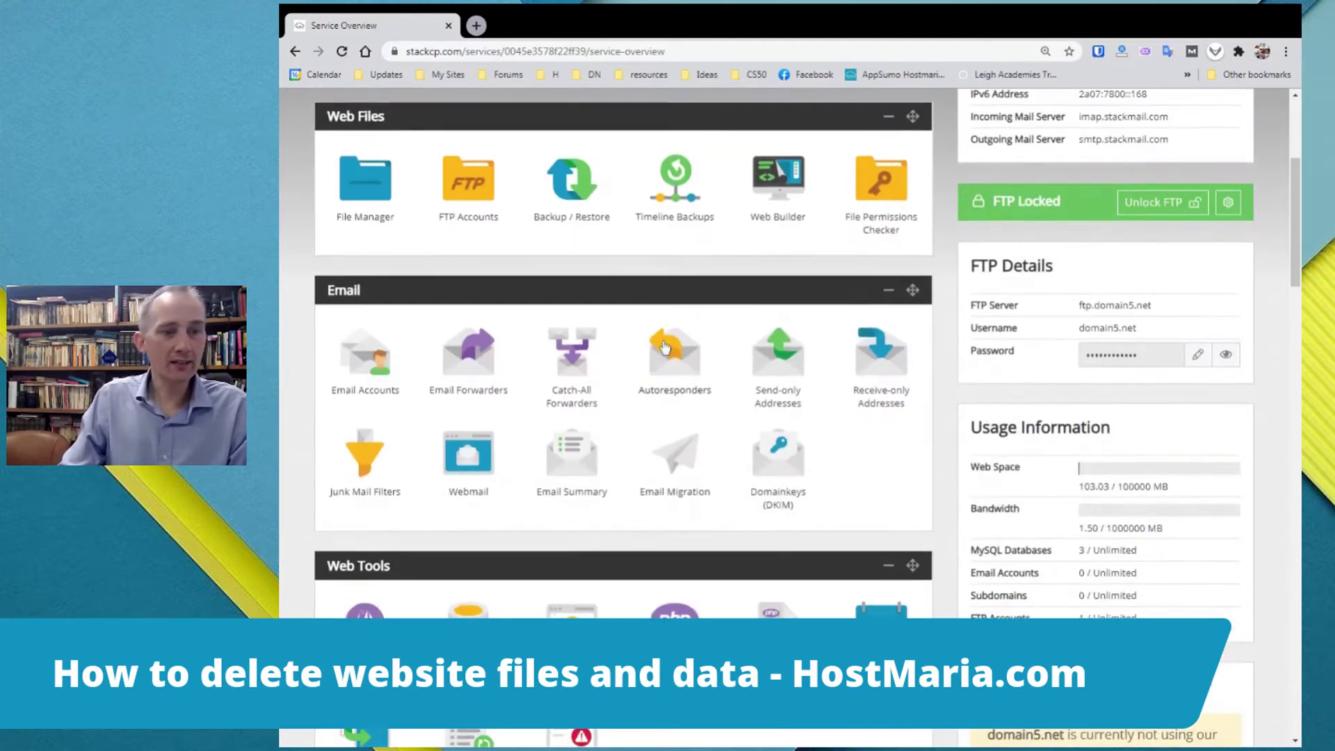
scroll(666, 346, "down", 5)
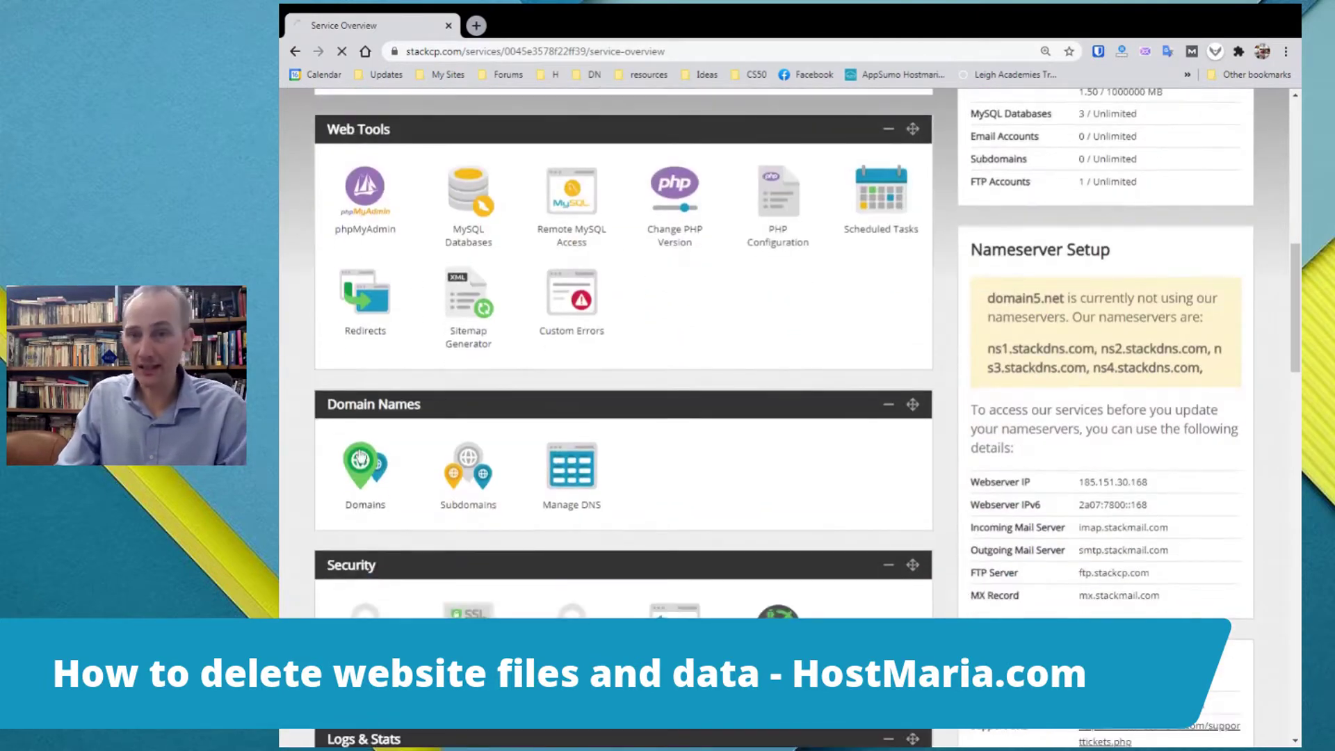
left_click(361, 456)
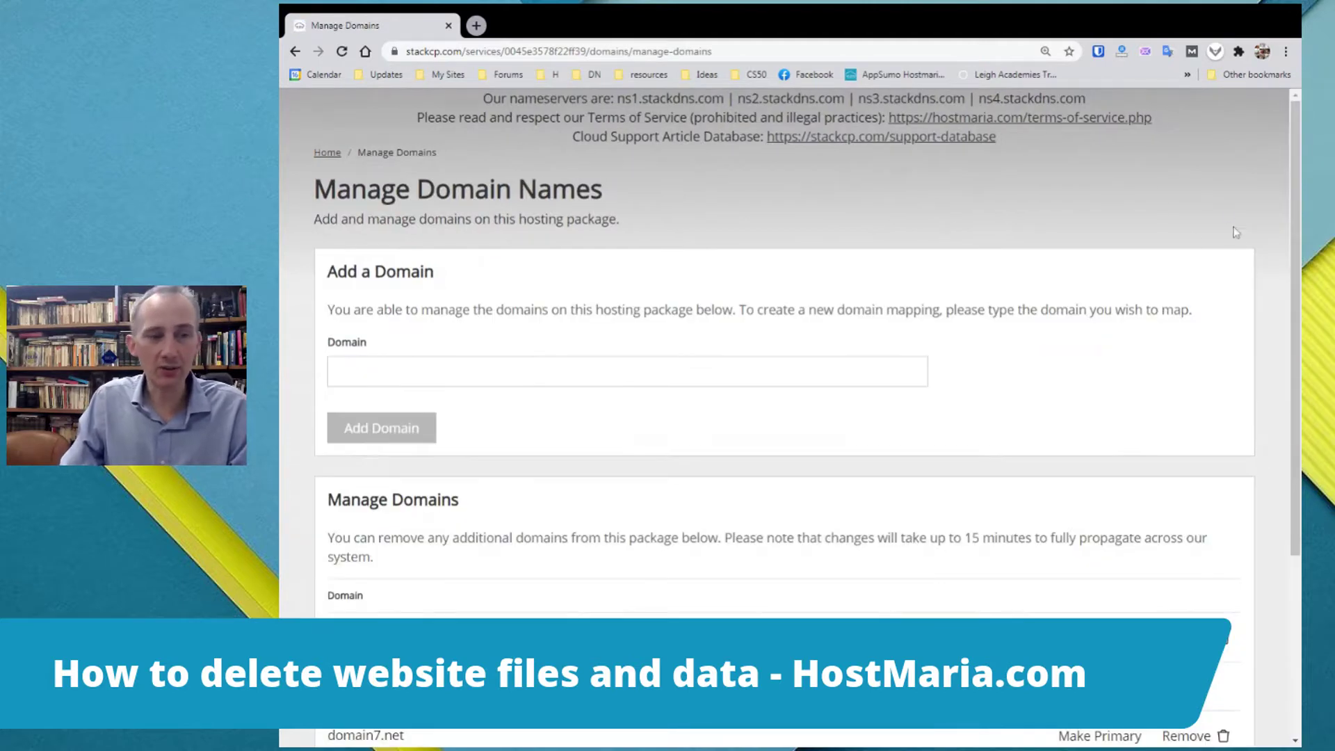
scroll(1236, 237, "down", 4)
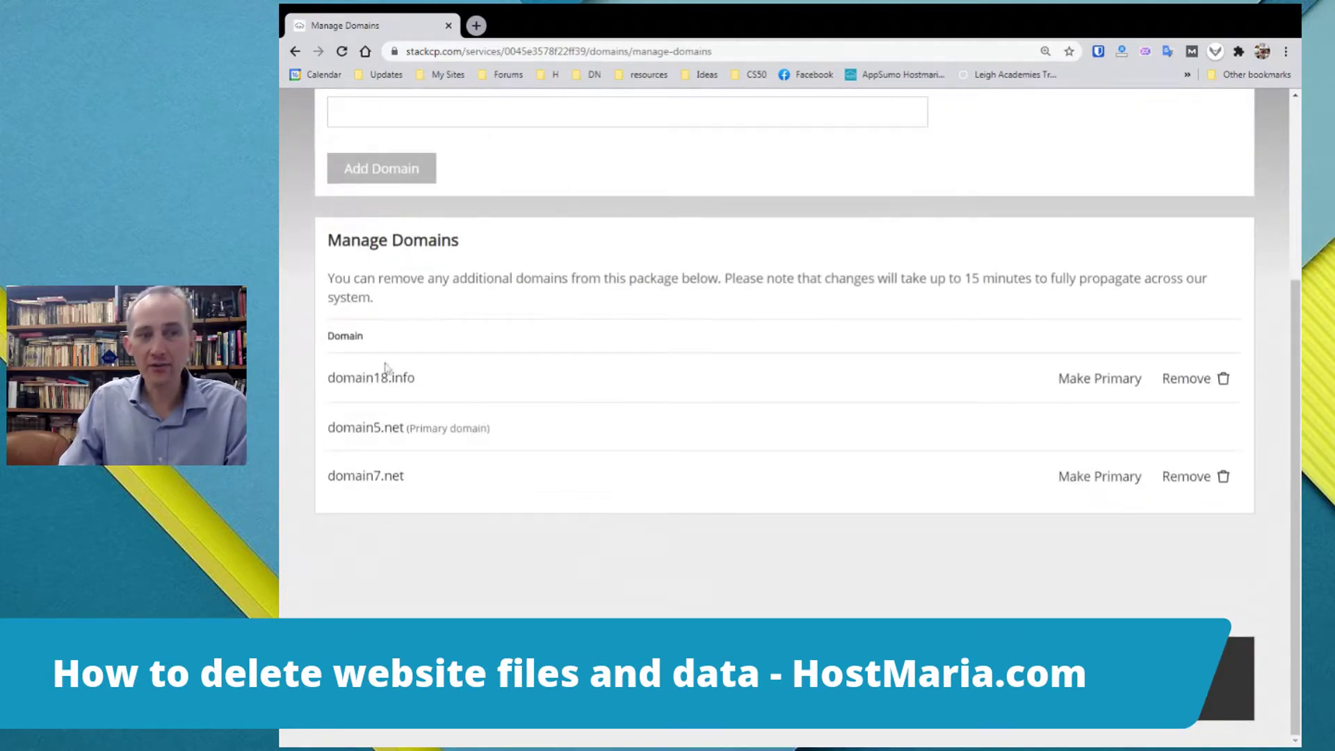
left_click_drag(431, 382, 311, 344)
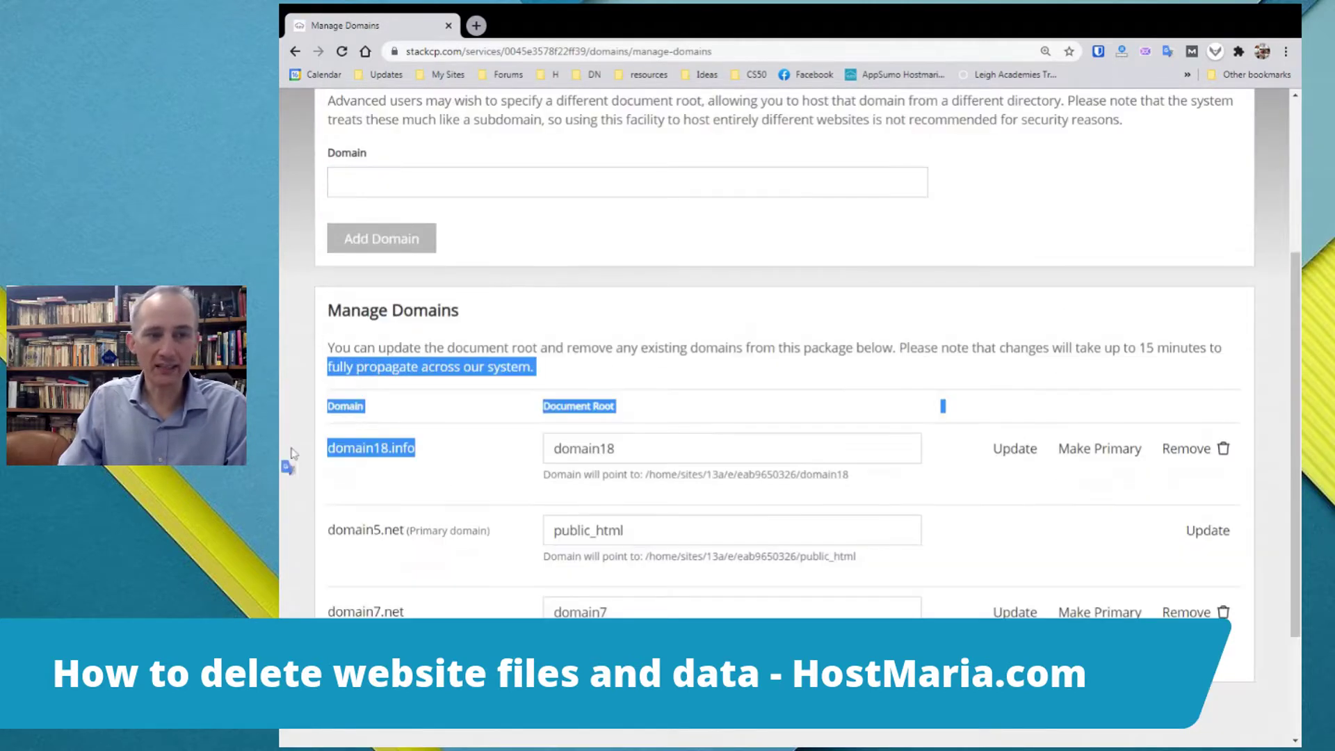
left_click(453, 465)
scroll(448, 462, "down", 2)
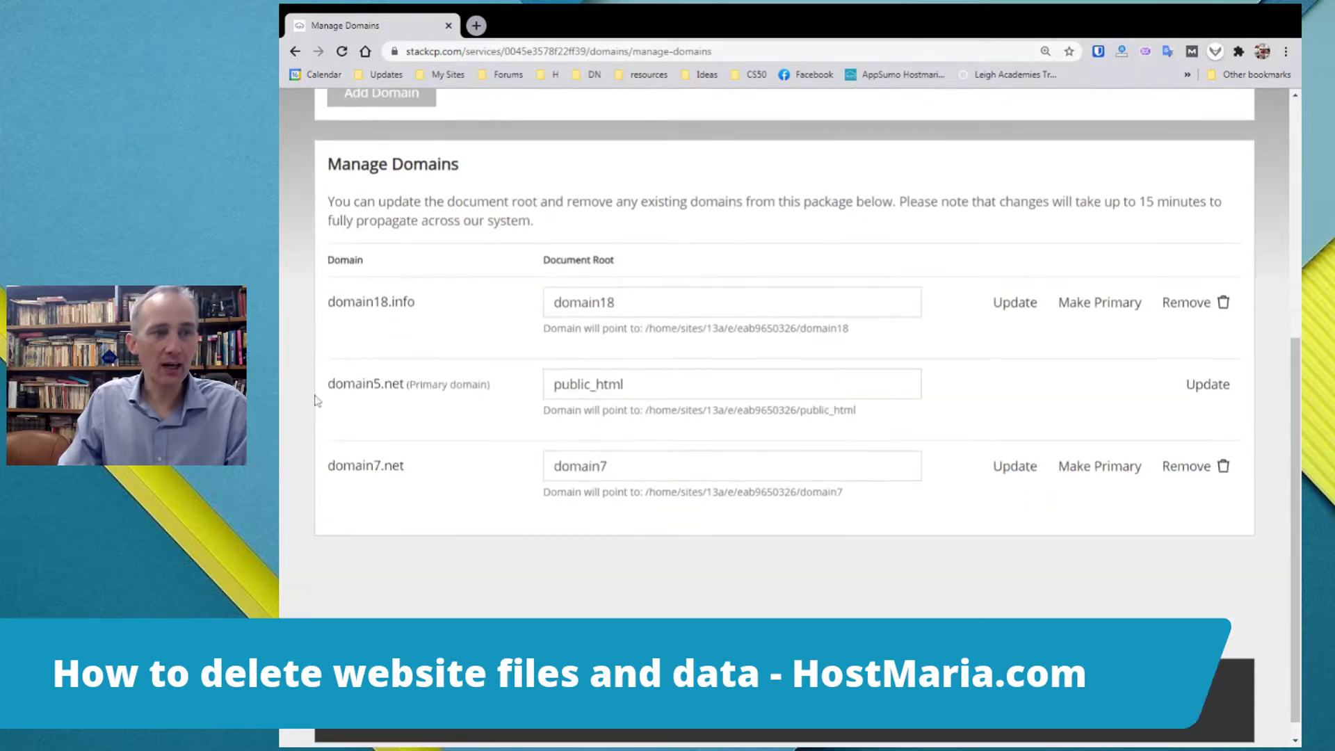
left_click_drag(331, 391, 410, 403)
left_click(410, 403)
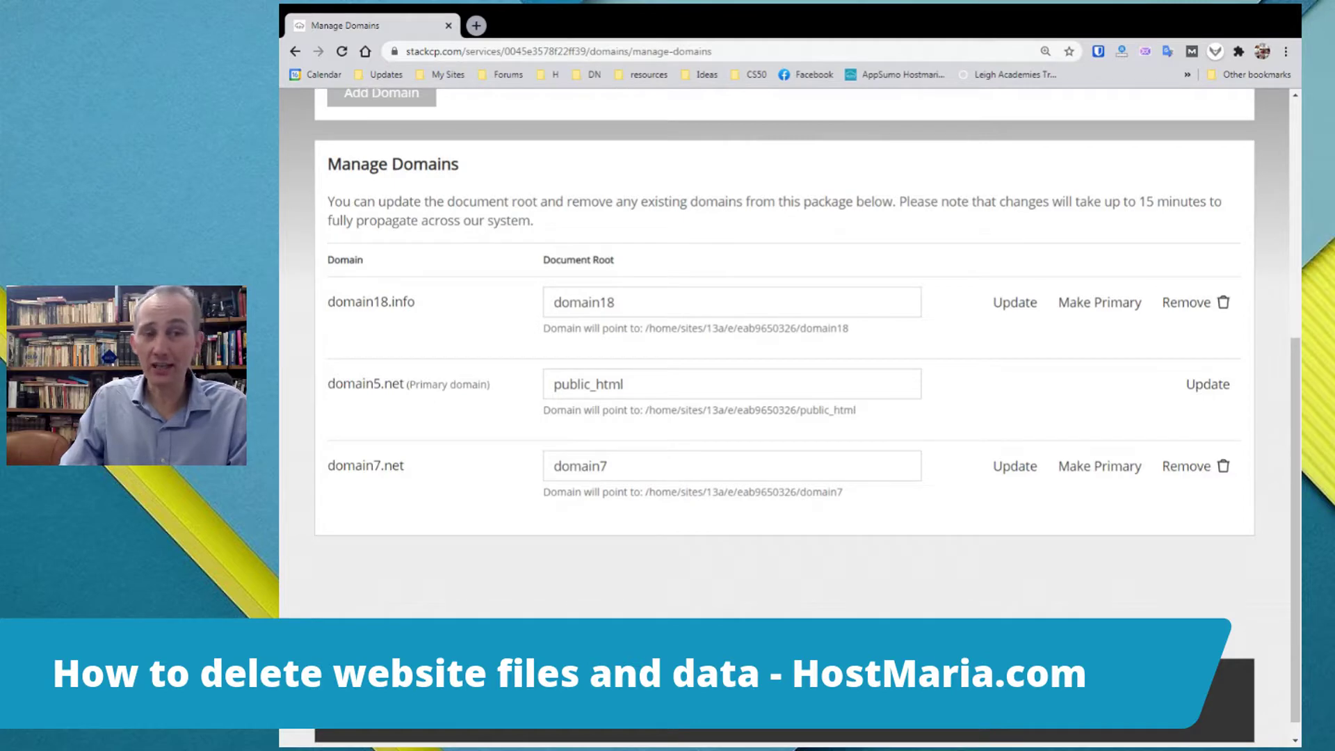
left_click_drag(624, 384, 522, 387)
left_click(418, 407)
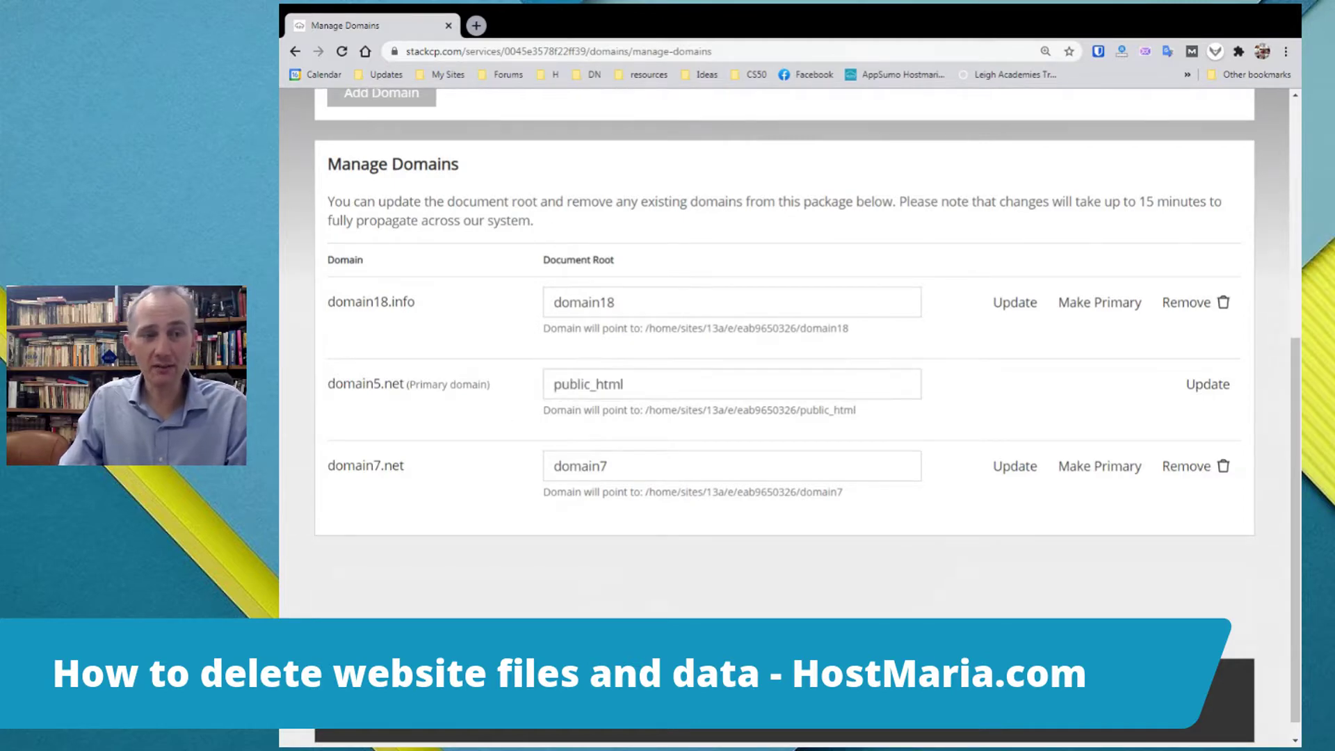
left_click_drag(417, 467, 327, 472)
left_click(416, 470)
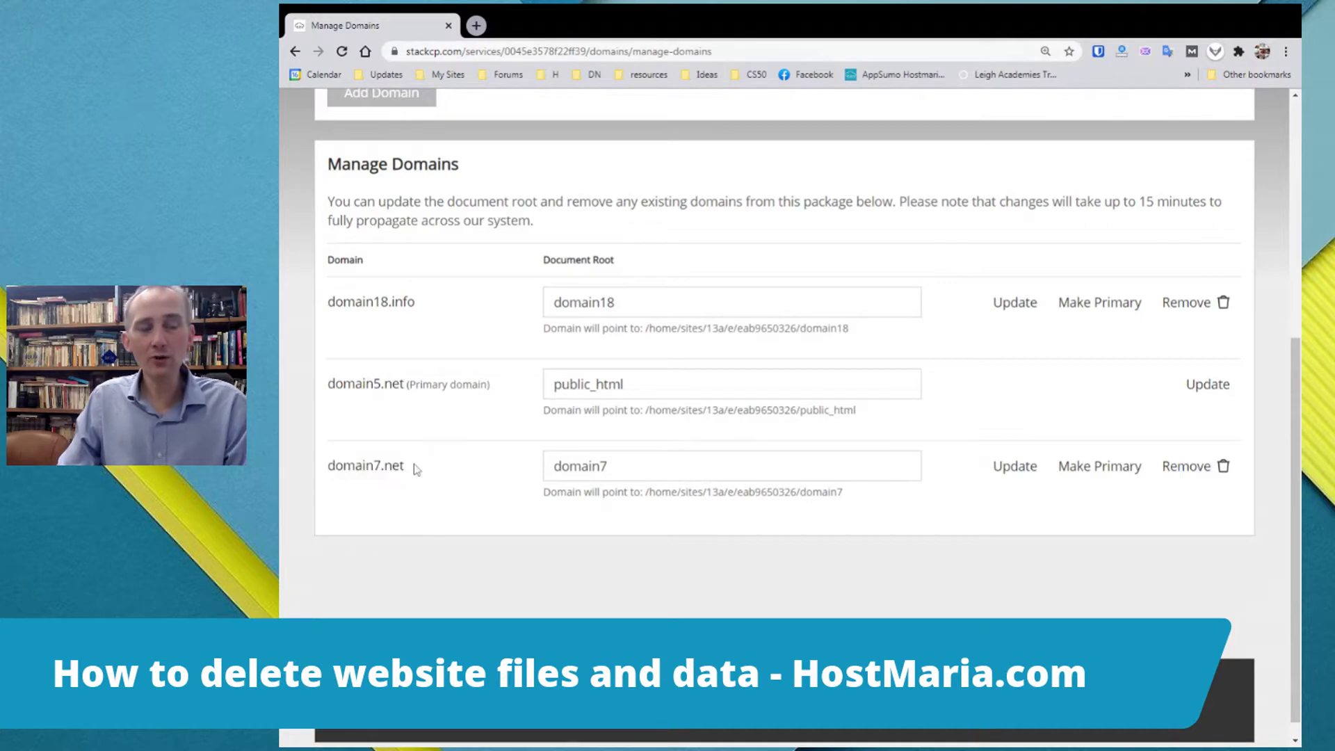
scroll(415, 469, "up", 1)
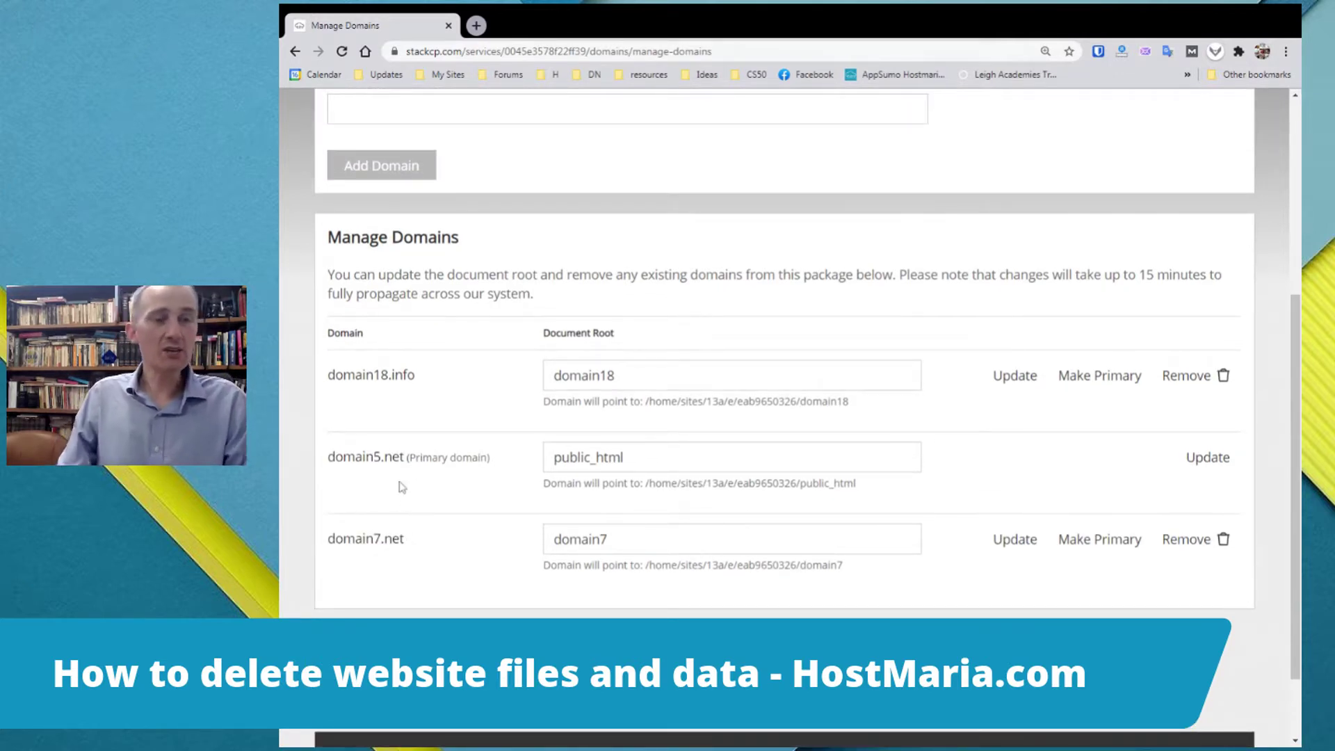
left_click_drag(405, 459, 327, 456)
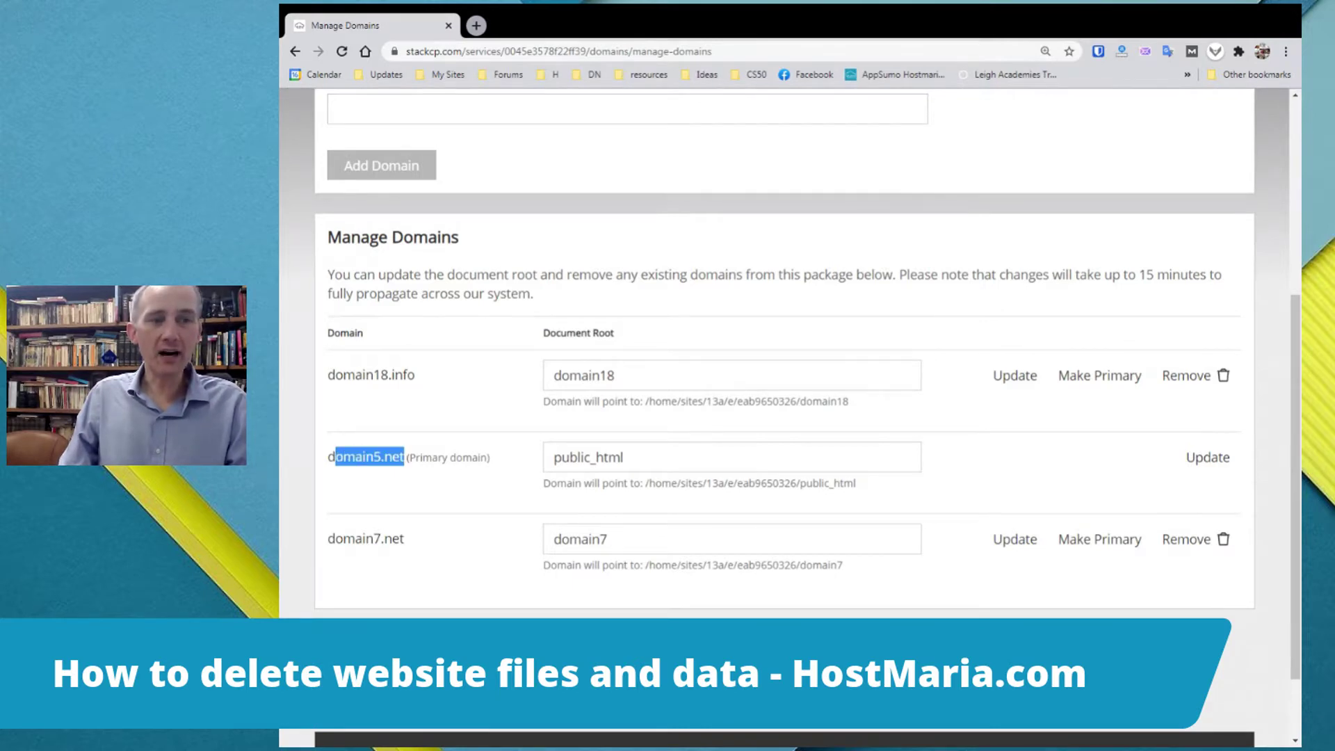
left_click(449, 501)
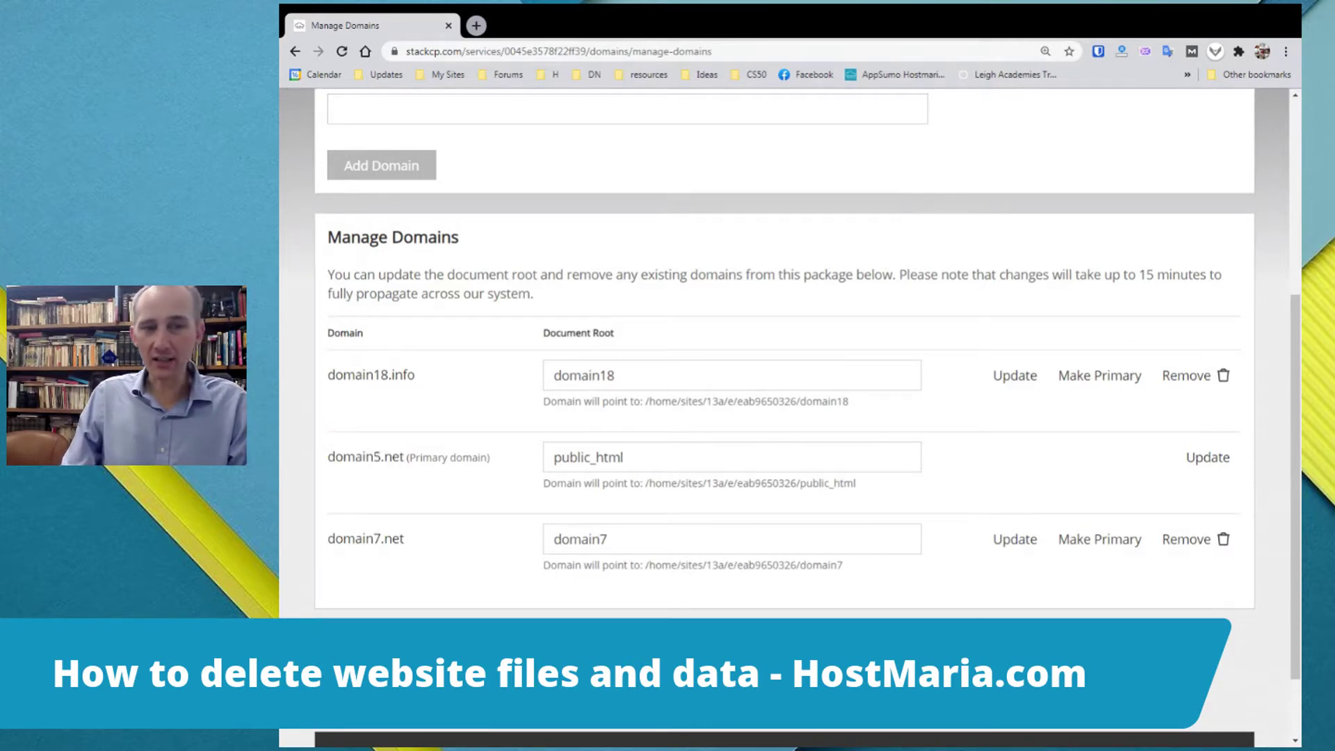
scroll(325, 469, "up", 5)
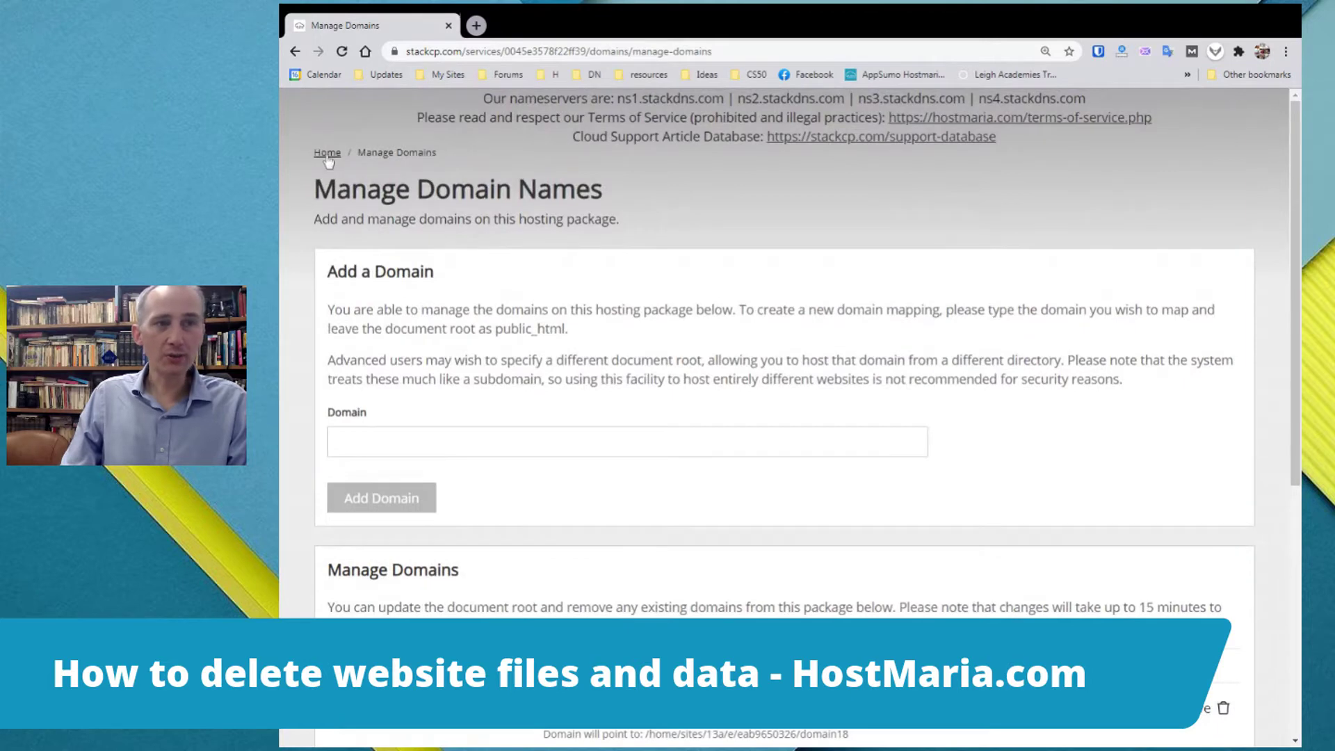
left_click(327, 154)
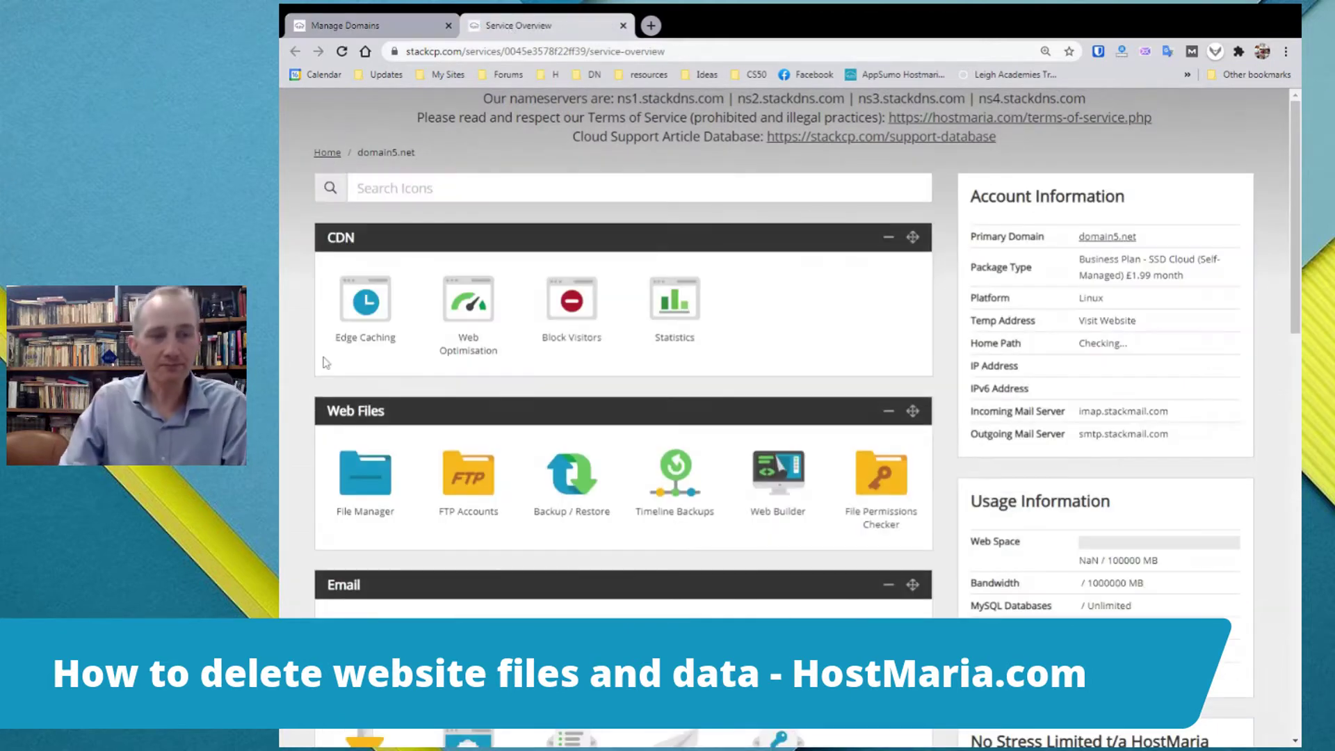
Launch File Manager and check in the domain list that domain5.net's document root is public_html.
scroll(325, 363, "down", 3)
left_click(380, 270)
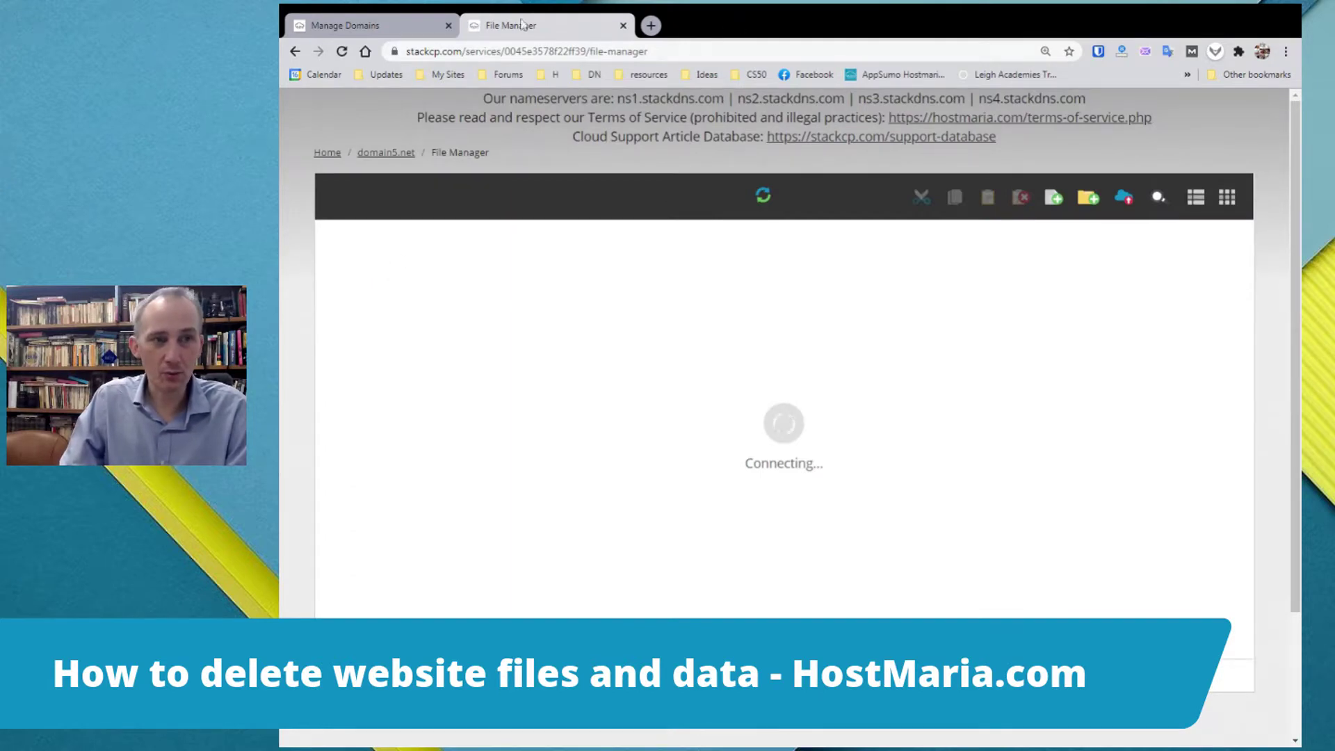
left_click(391, 25)
scroll(302, 457, "down", 5)
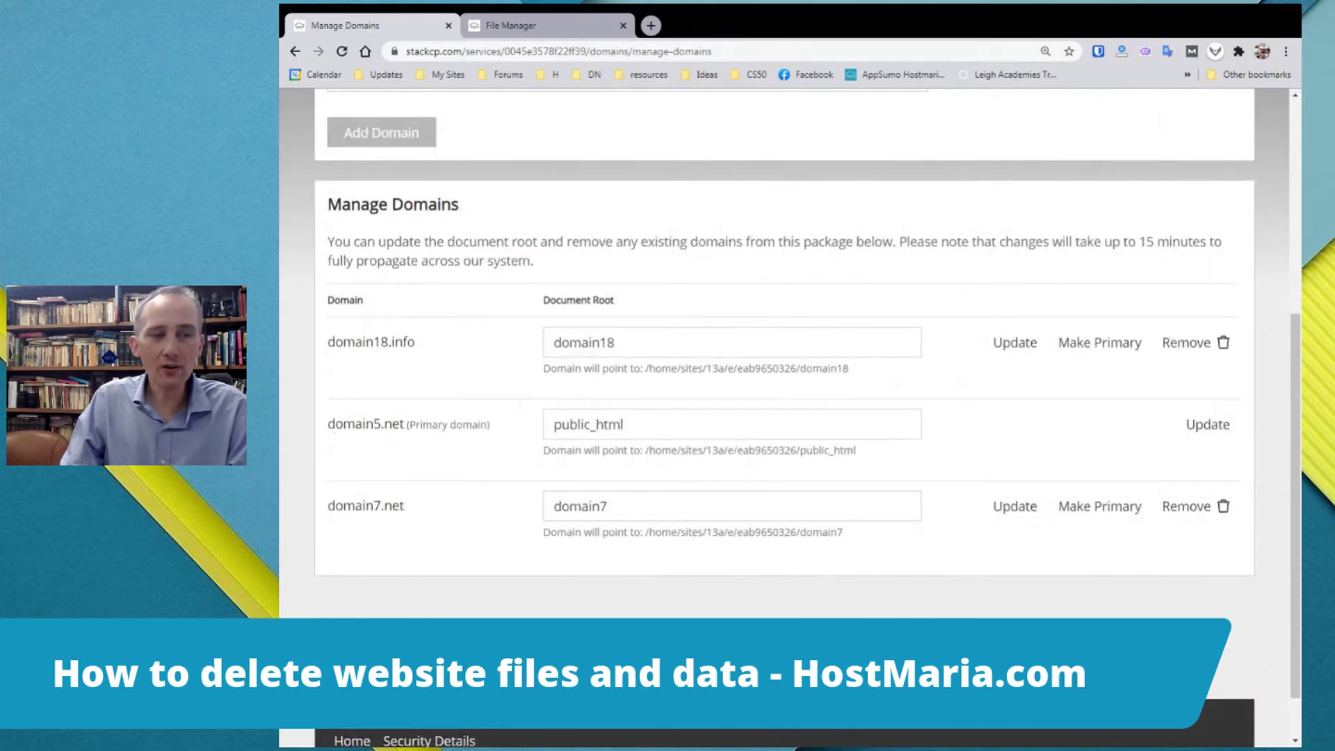
left_click_drag(327, 425, 407, 429)
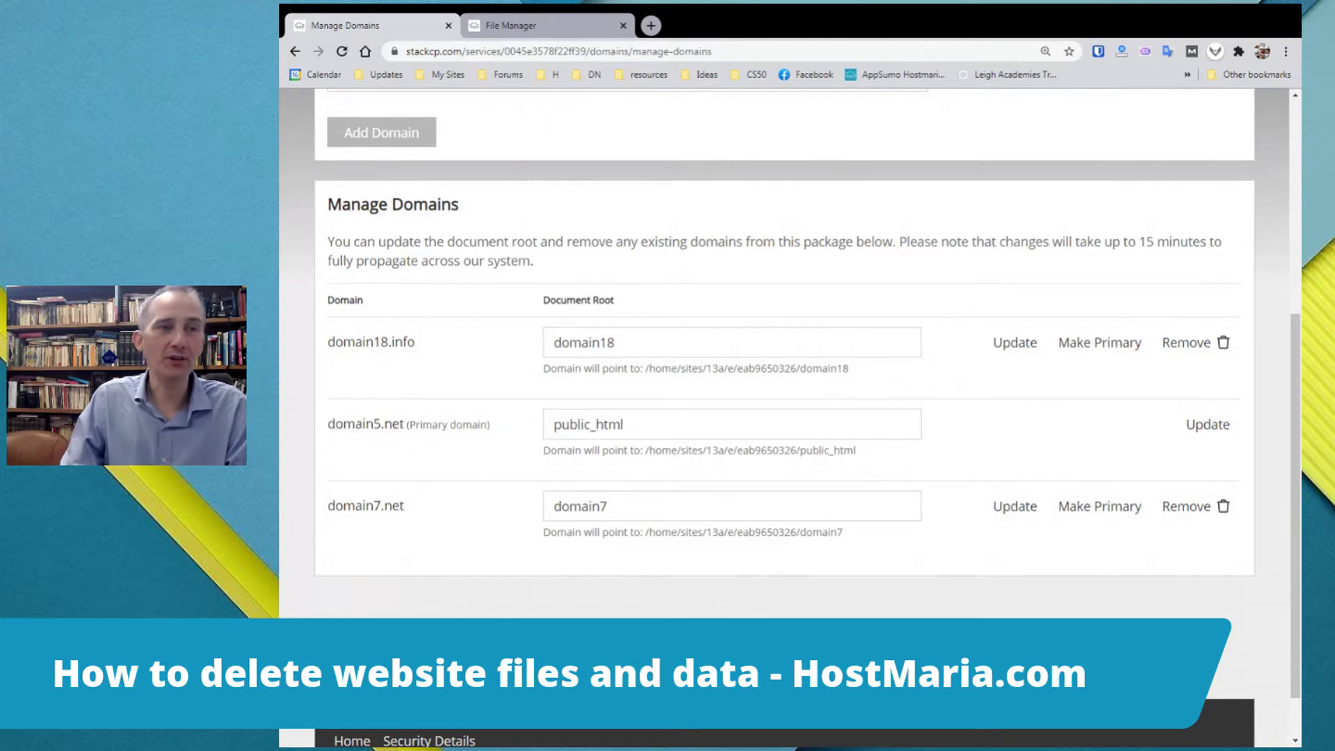
left_click(511, 25)
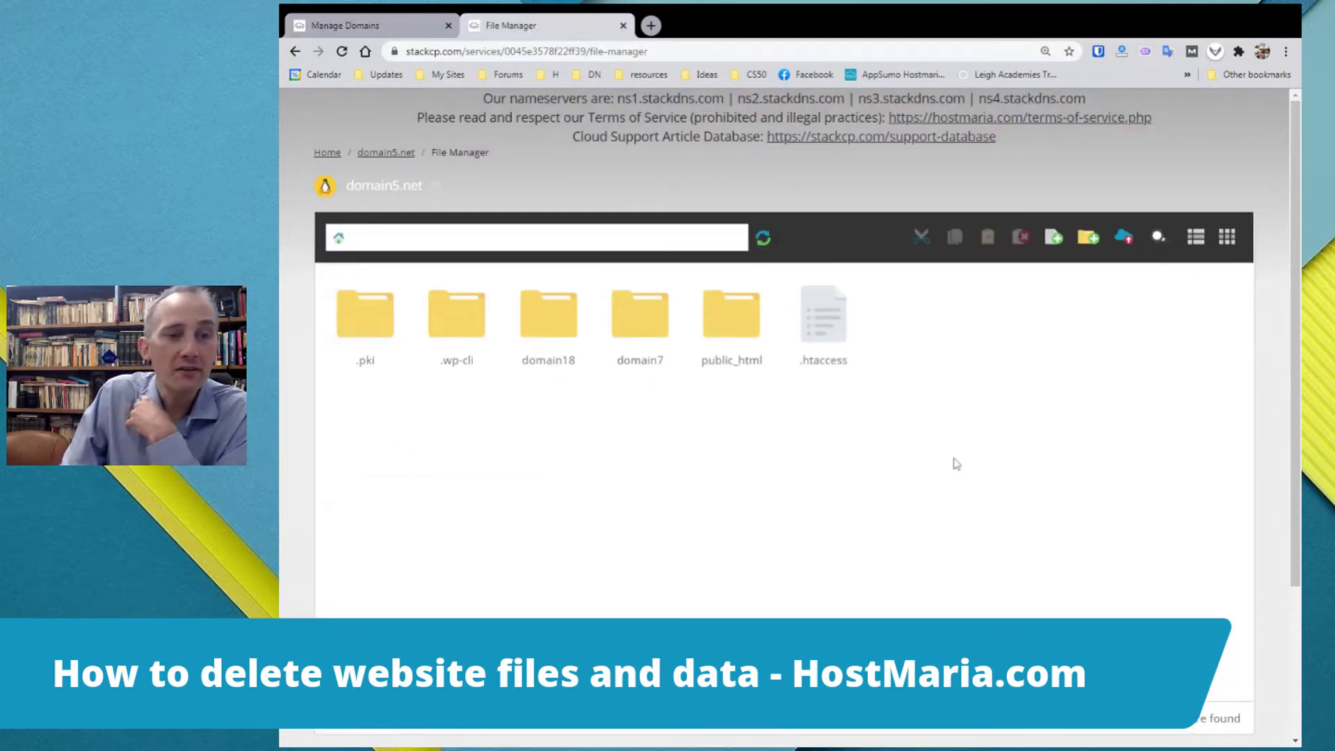
left_click(376, 25)
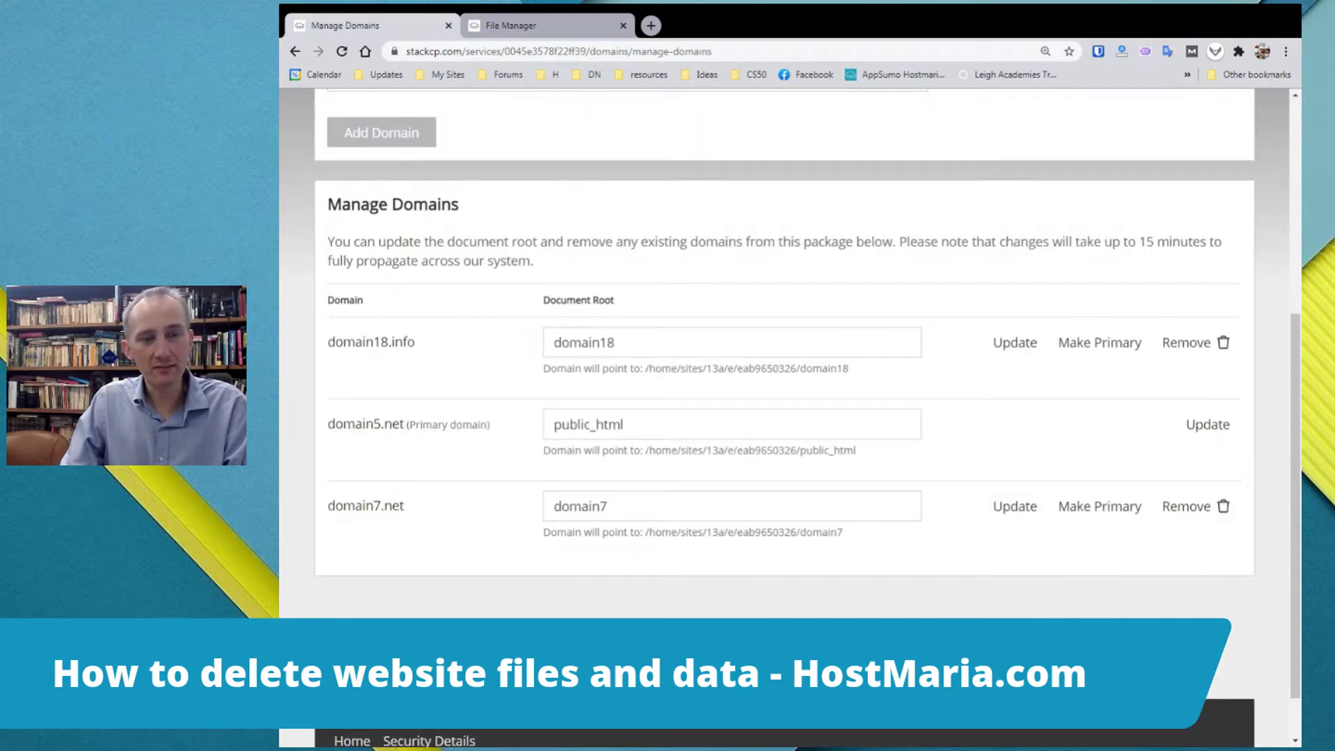
double_click(588, 424)
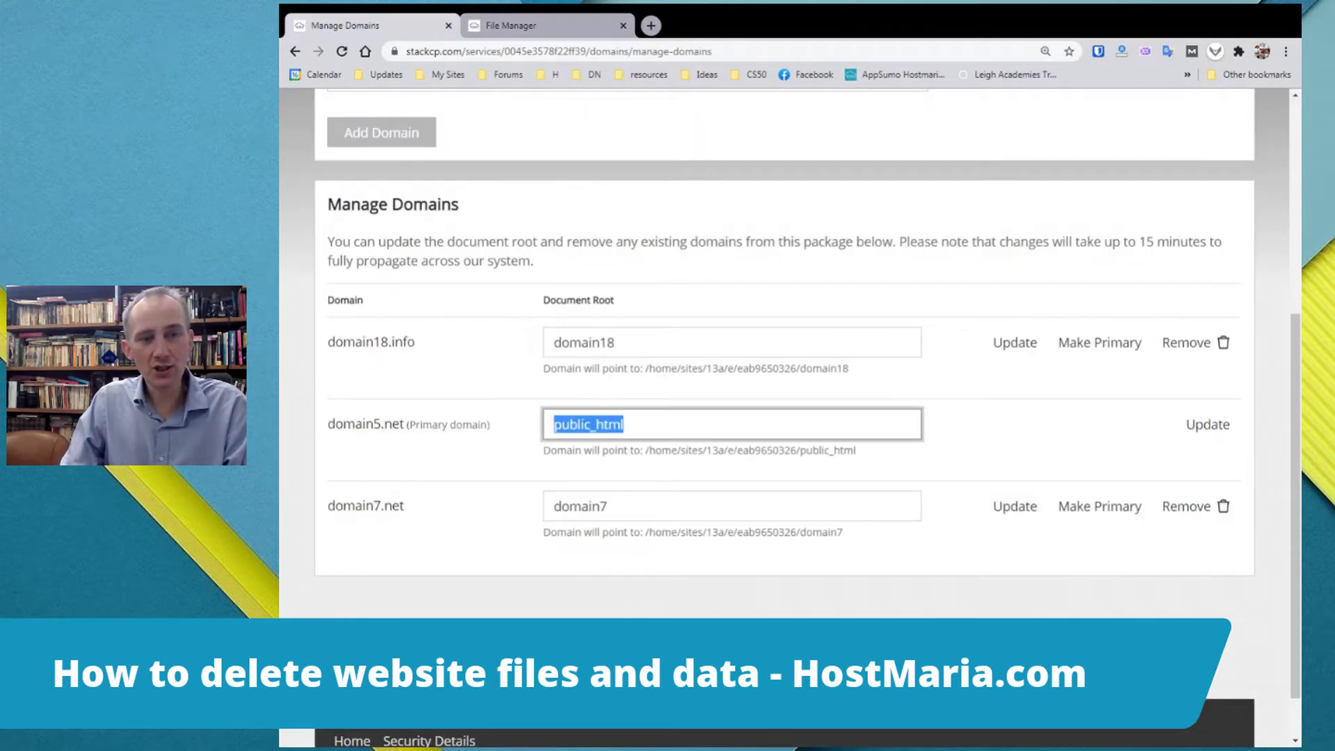
Enter the public_html folder, select wp-config.php, and load the panel home in a new tab.
left_click(548, 18)
double_click(718, 331)
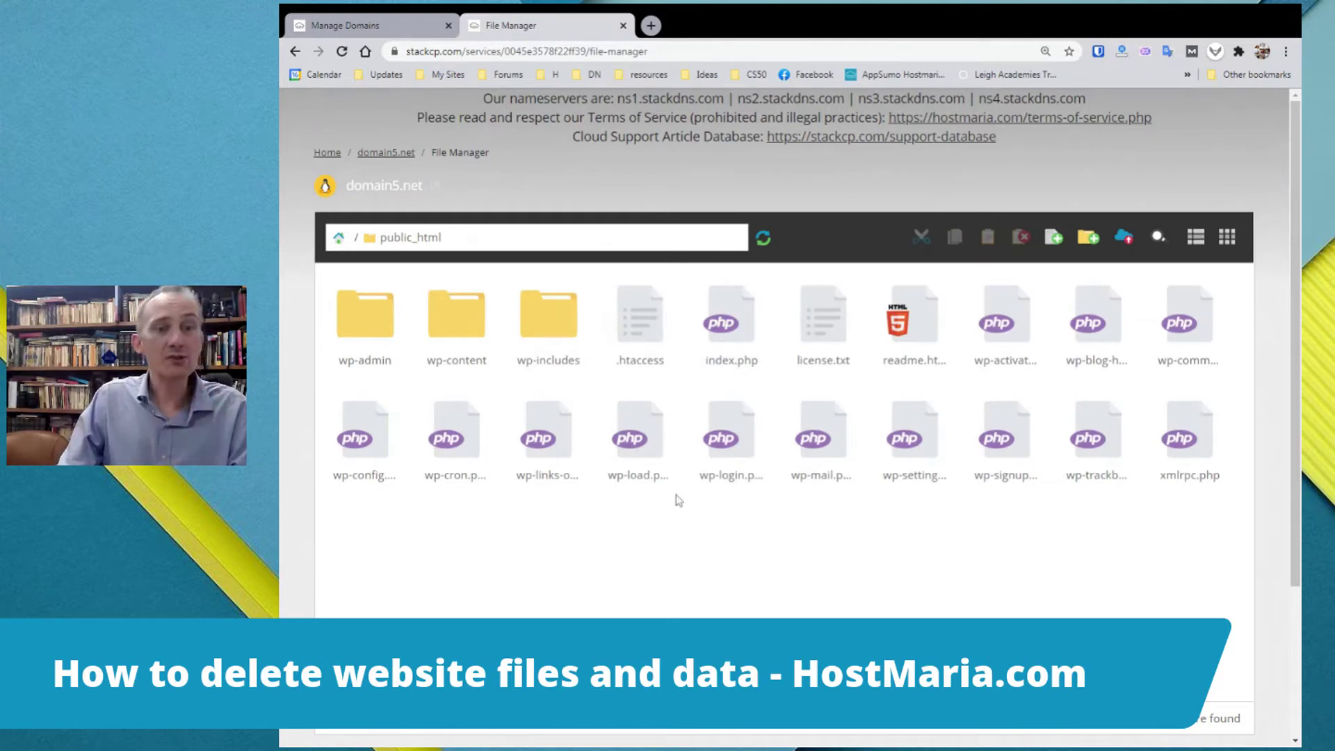
left_click(371, 464)
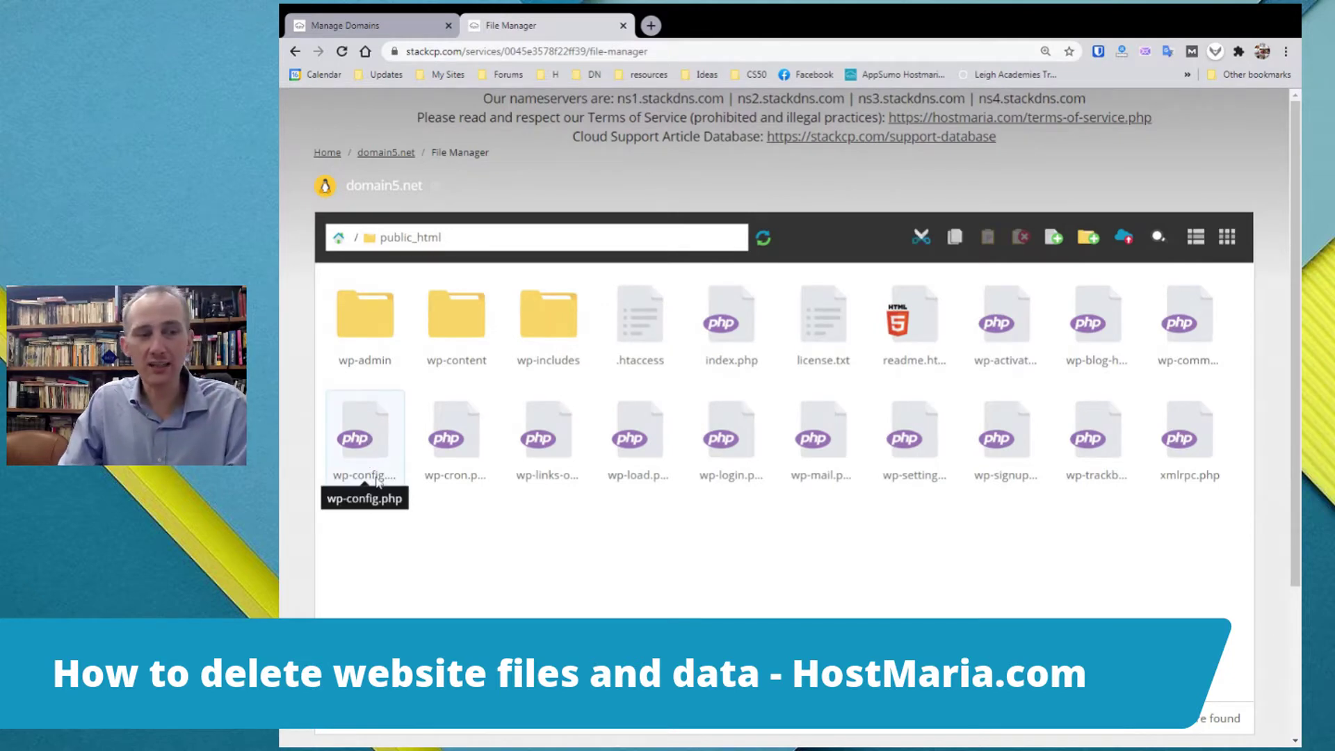
middle_click(336, 158)
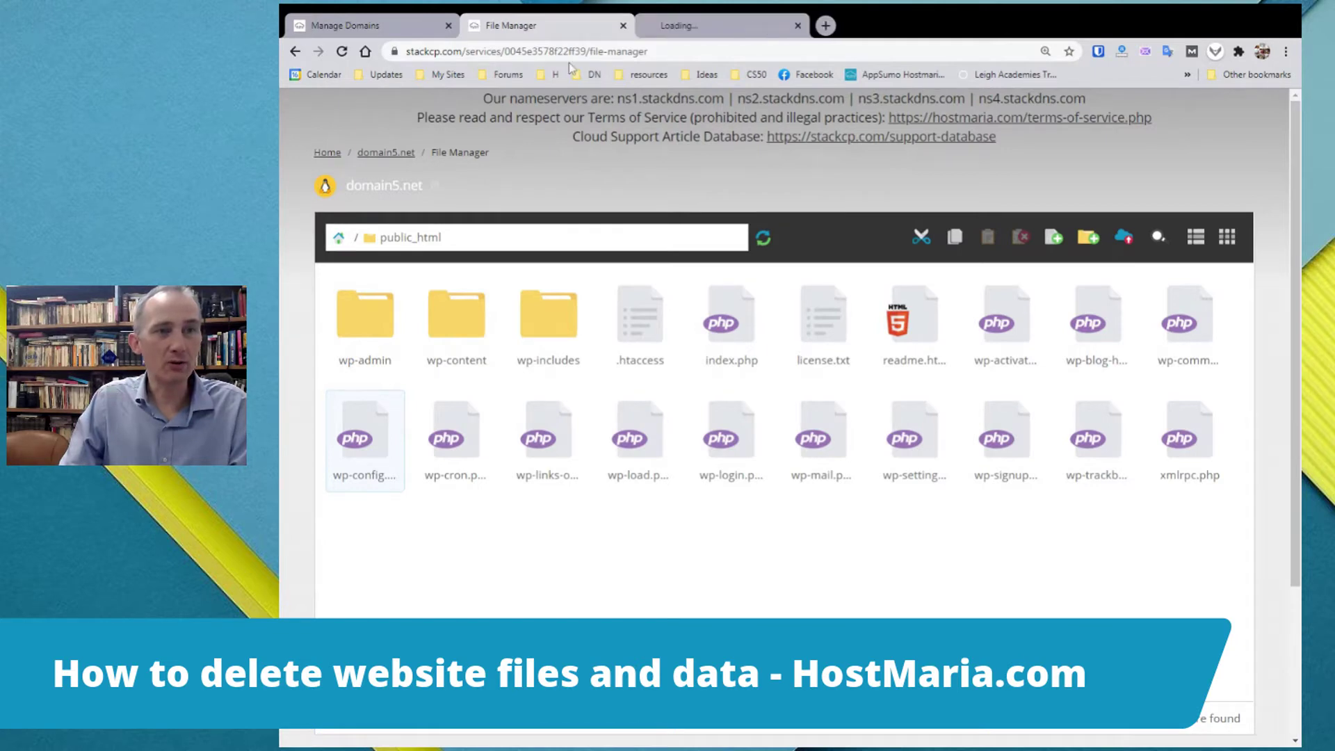
In the new home tab, go to the MySQL Databases page.
left_click(673, 29)
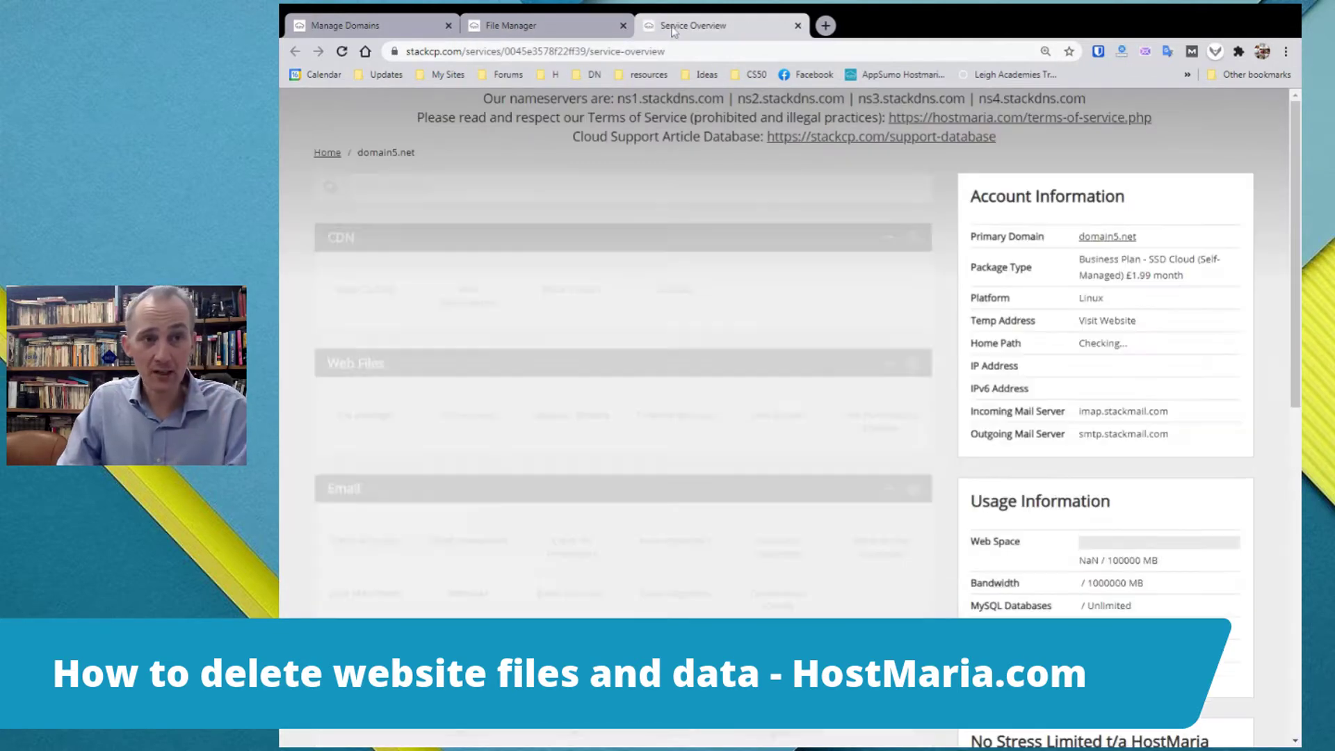
scroll(393, 449, "down", 1)
scroll(394, 449, "down", 5)
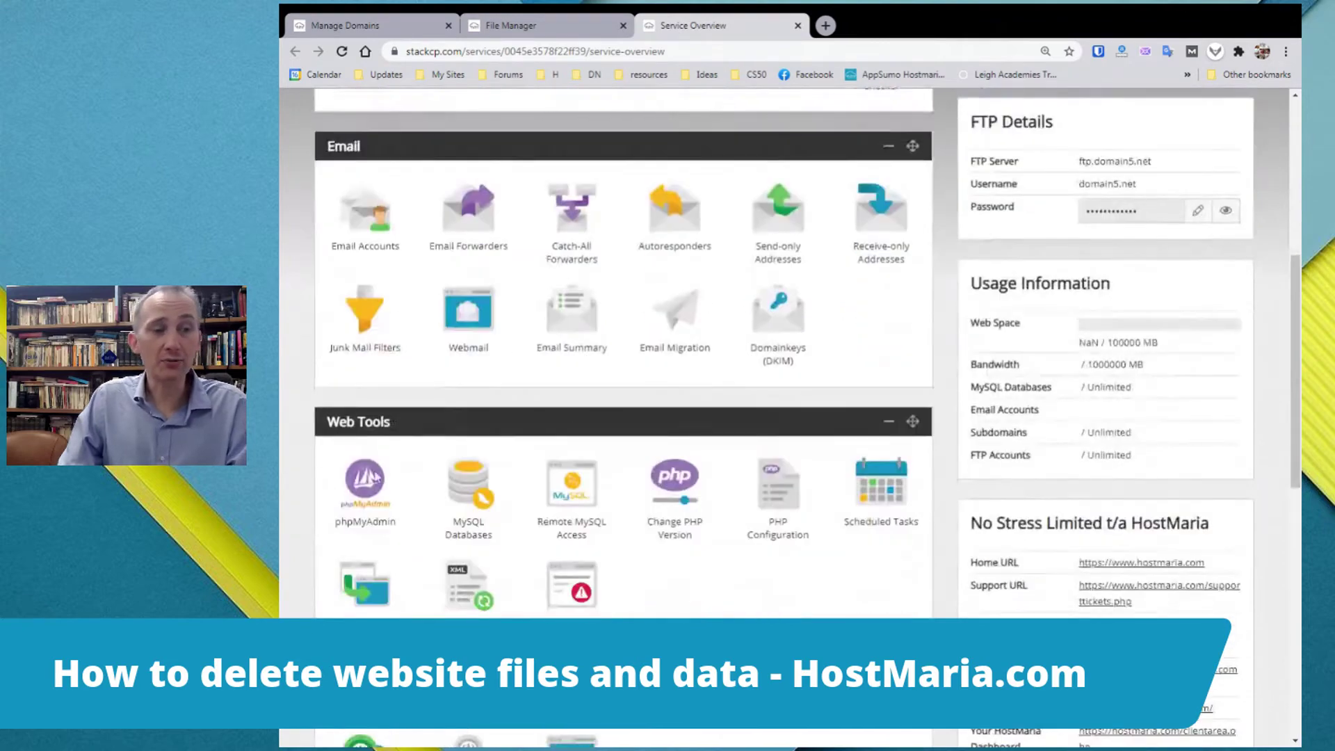
left_click(468, 491)
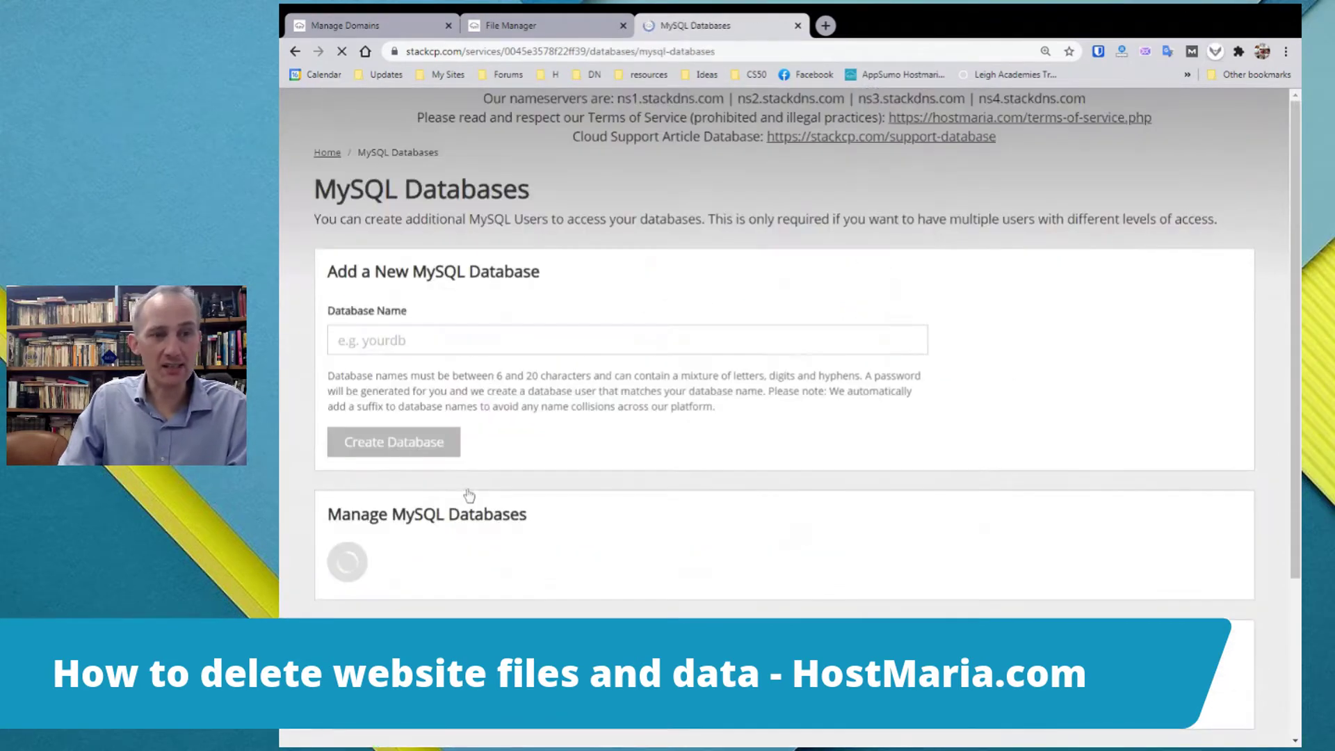
scroll(683, 461, "down", 4)
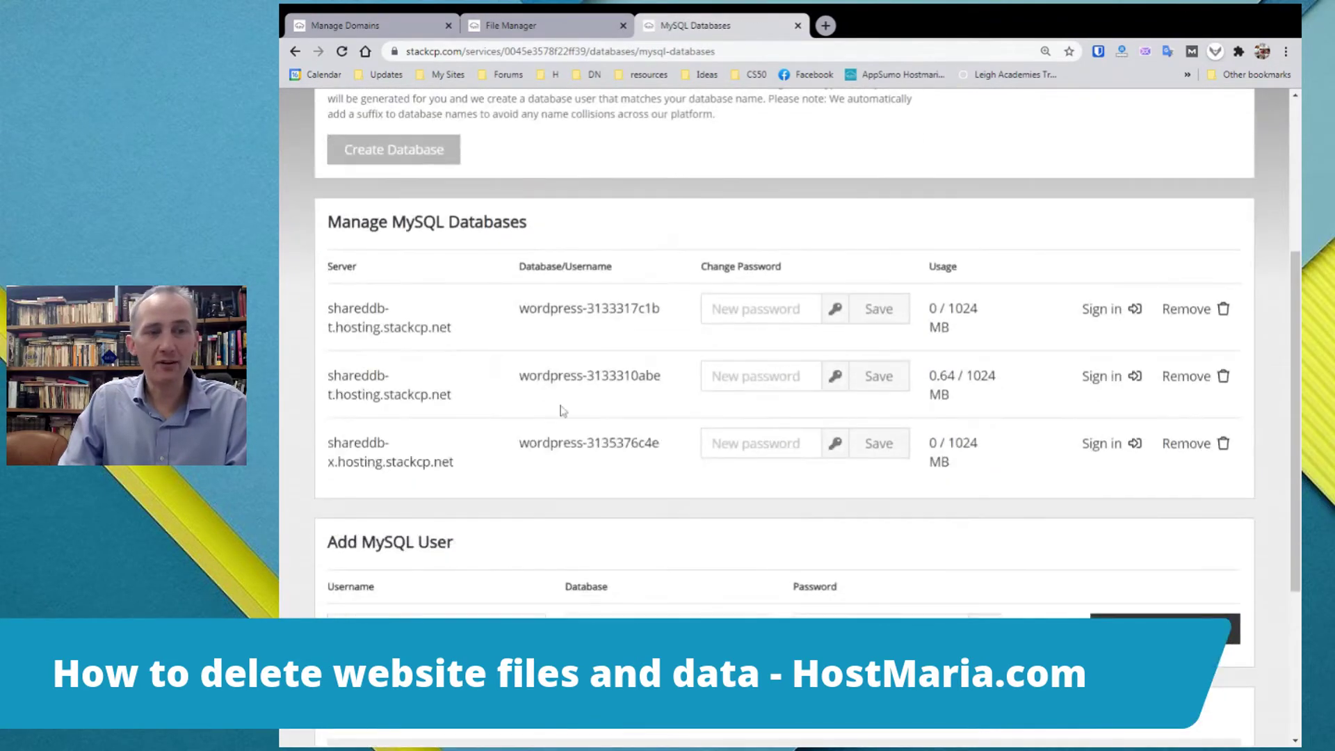
View wp-config.php in the Code Editor and find DB_NAME wordpress-3135376c4e.
left_click(557, 28)
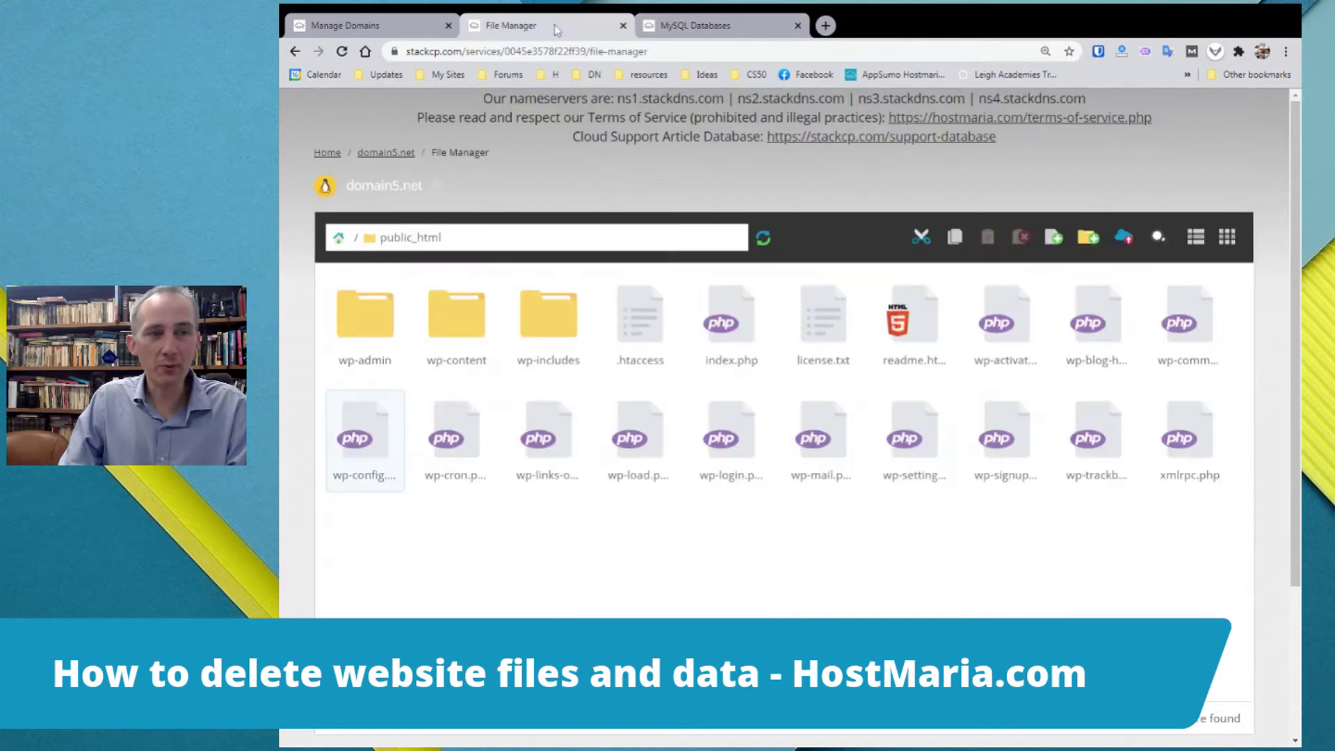
right_click(381, 455)
left_click(464, 153)
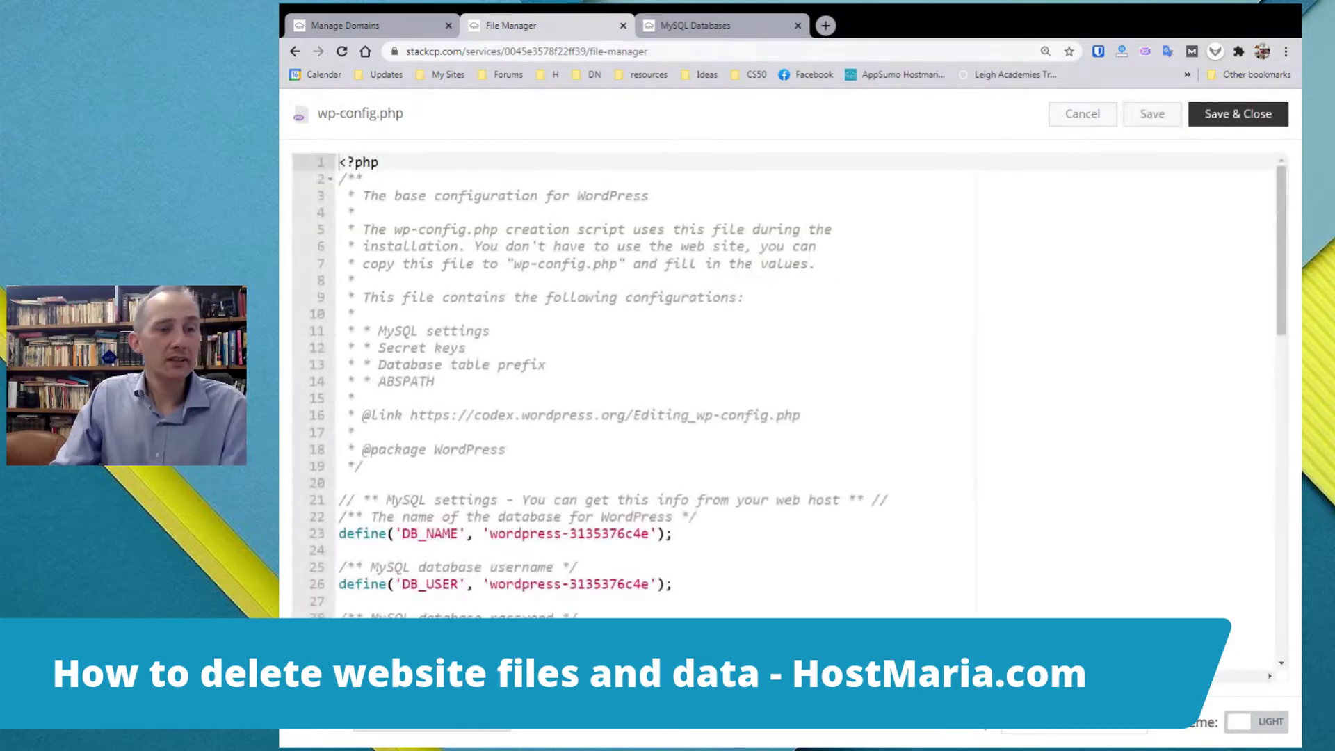
left_click(363, 466)
scroll(363, 466, "down", 1)
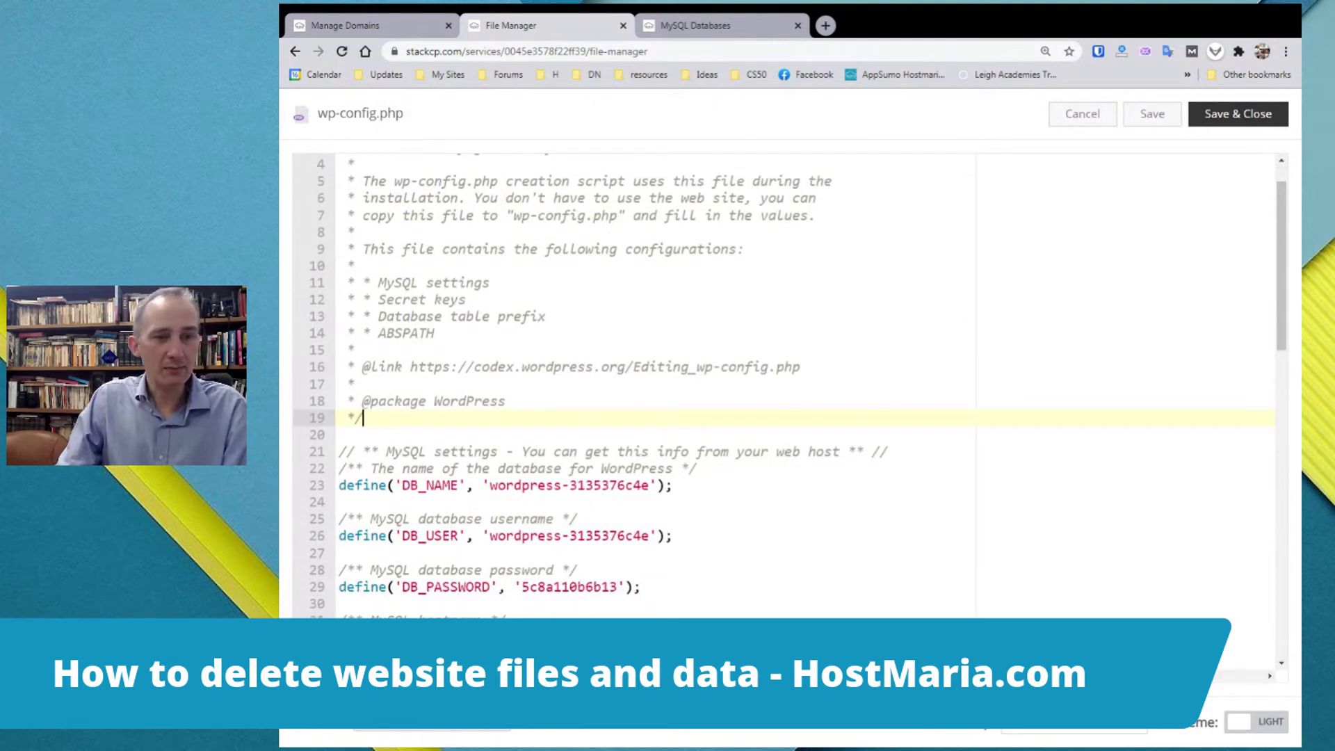
left_click_drag(489, 485, 649, 485)
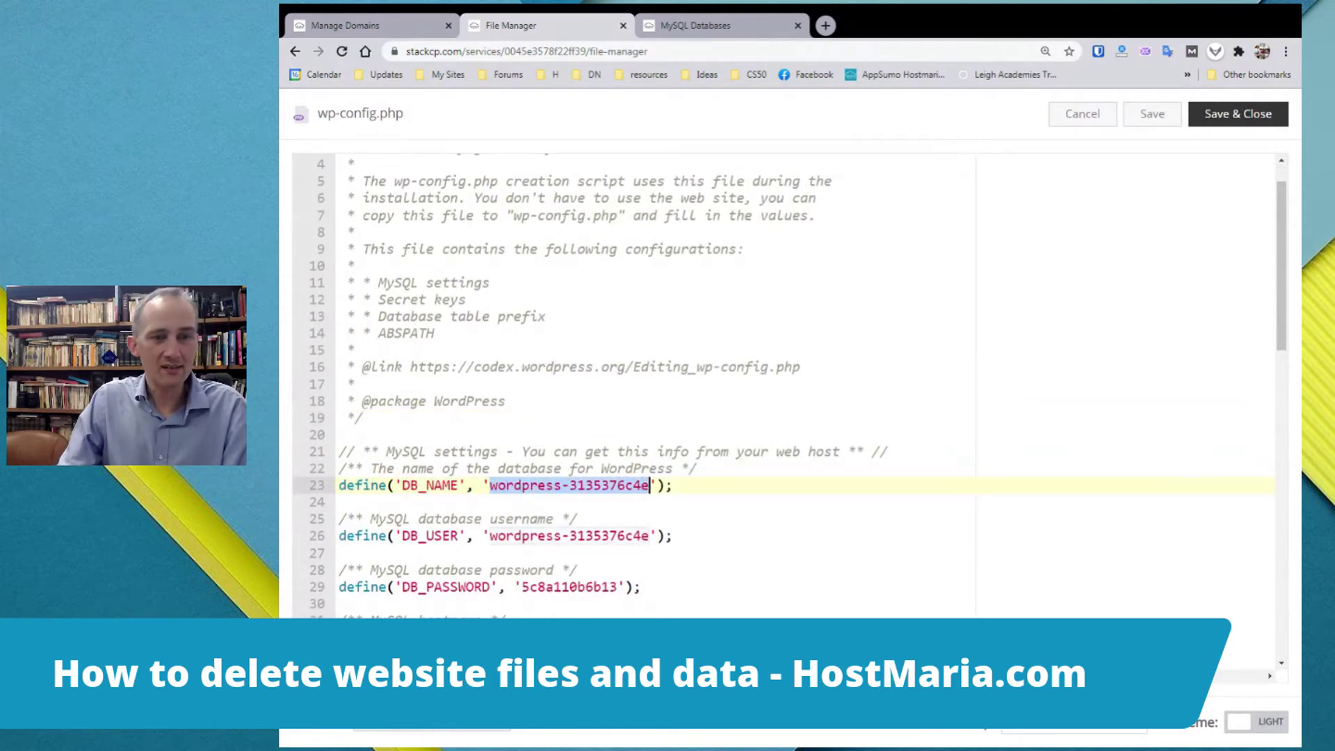
Remove the wordpress-3135376c4e database and confirm with OK.
left_click(683, 28)
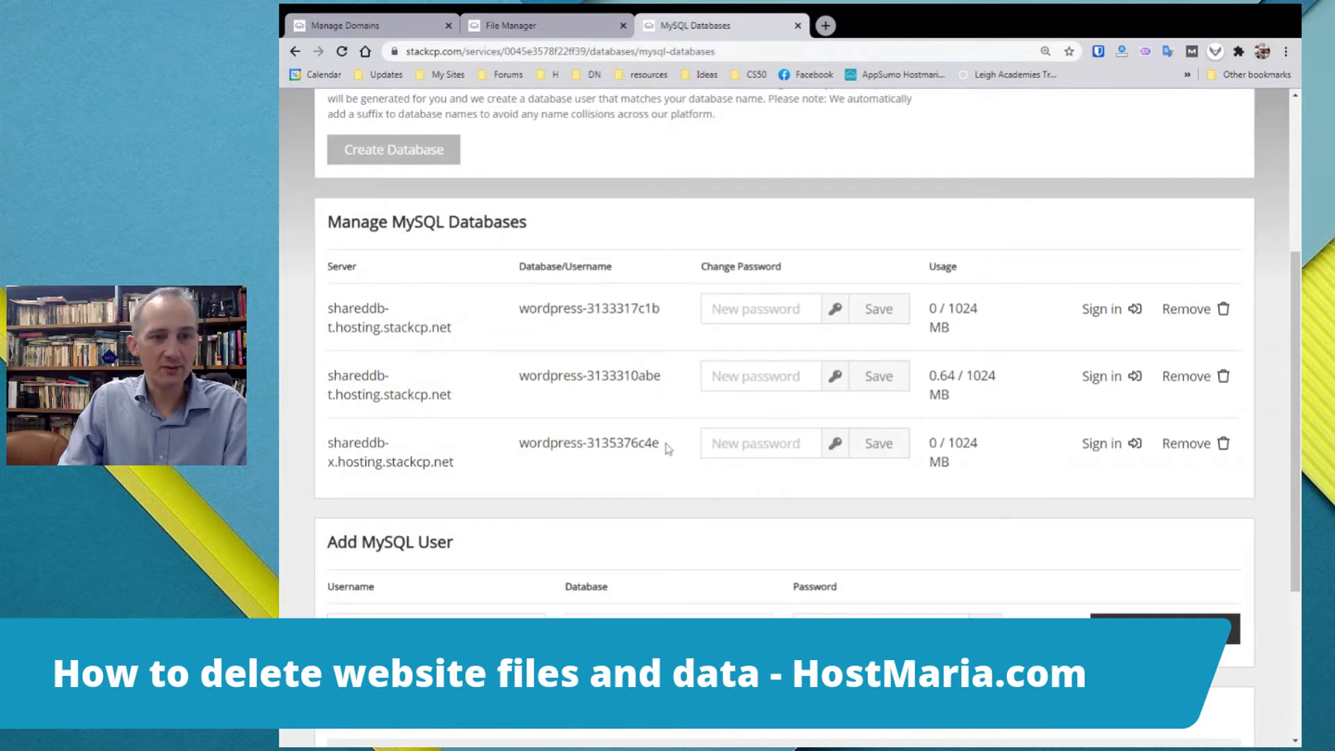
left_click_drag(668, 448, 639, 449)
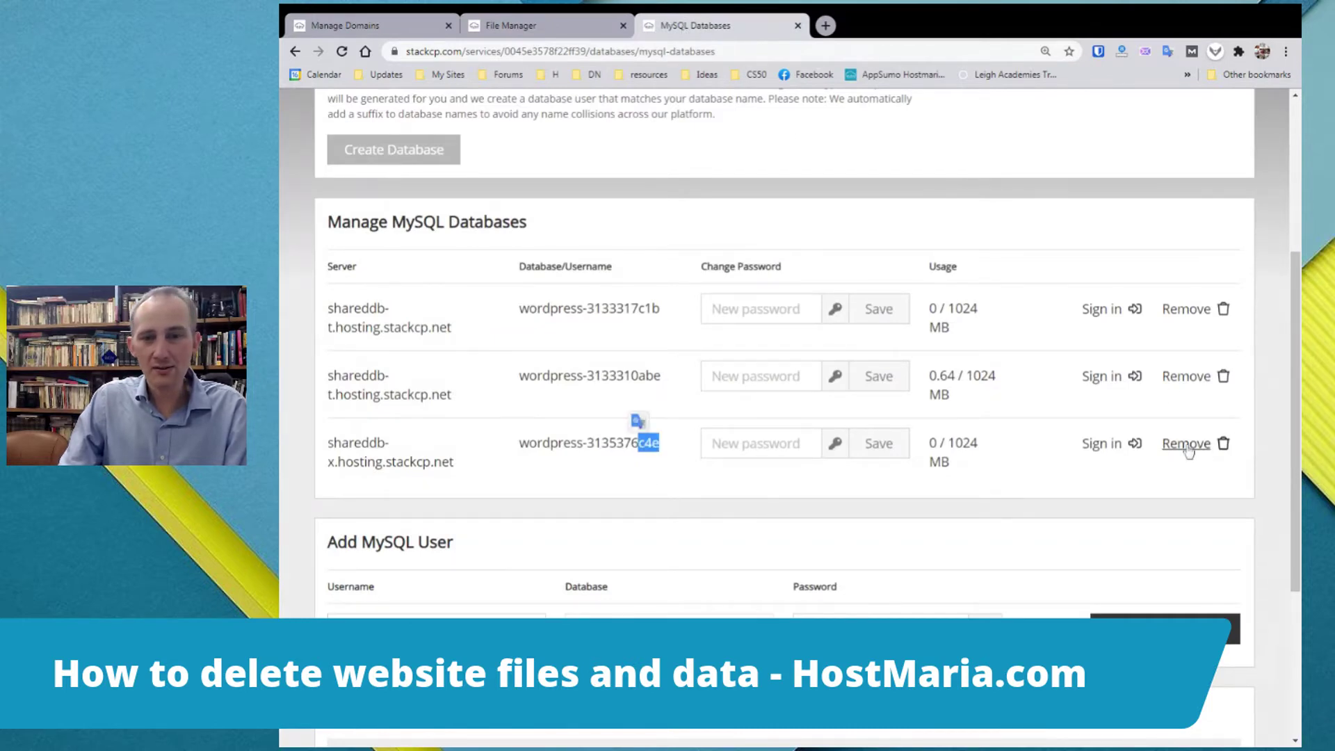
left_click(1187, 445)
left_click(861, 134)
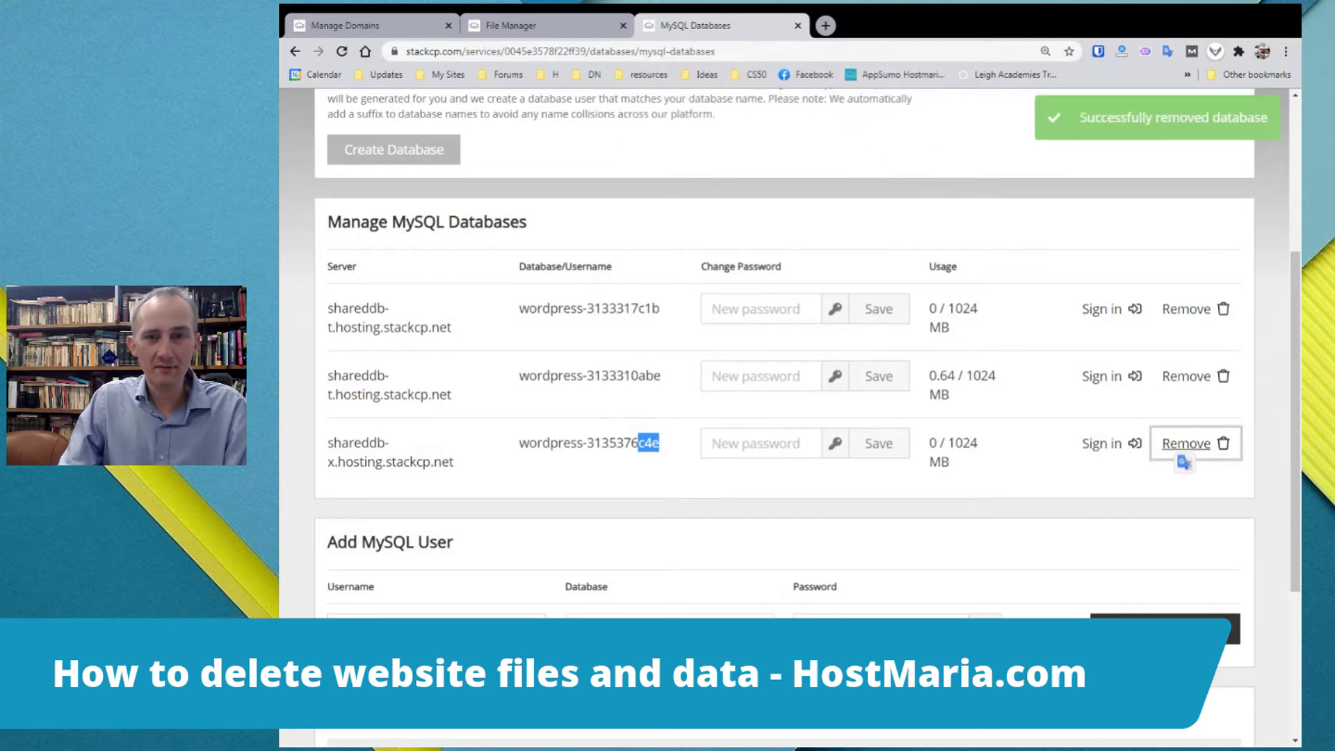
Close the wp-config.php editor without saving and clear the file selection.
left_click(539, 27)
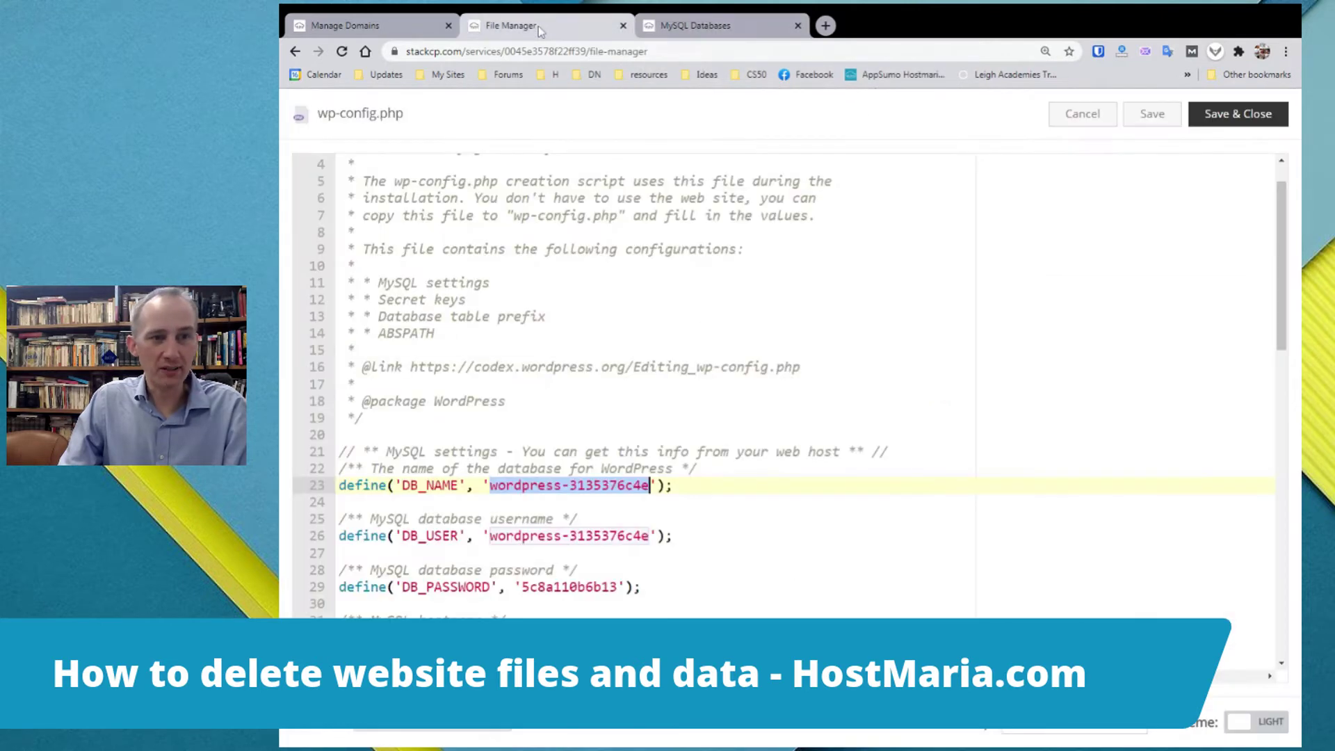
left_click(1084, 117)
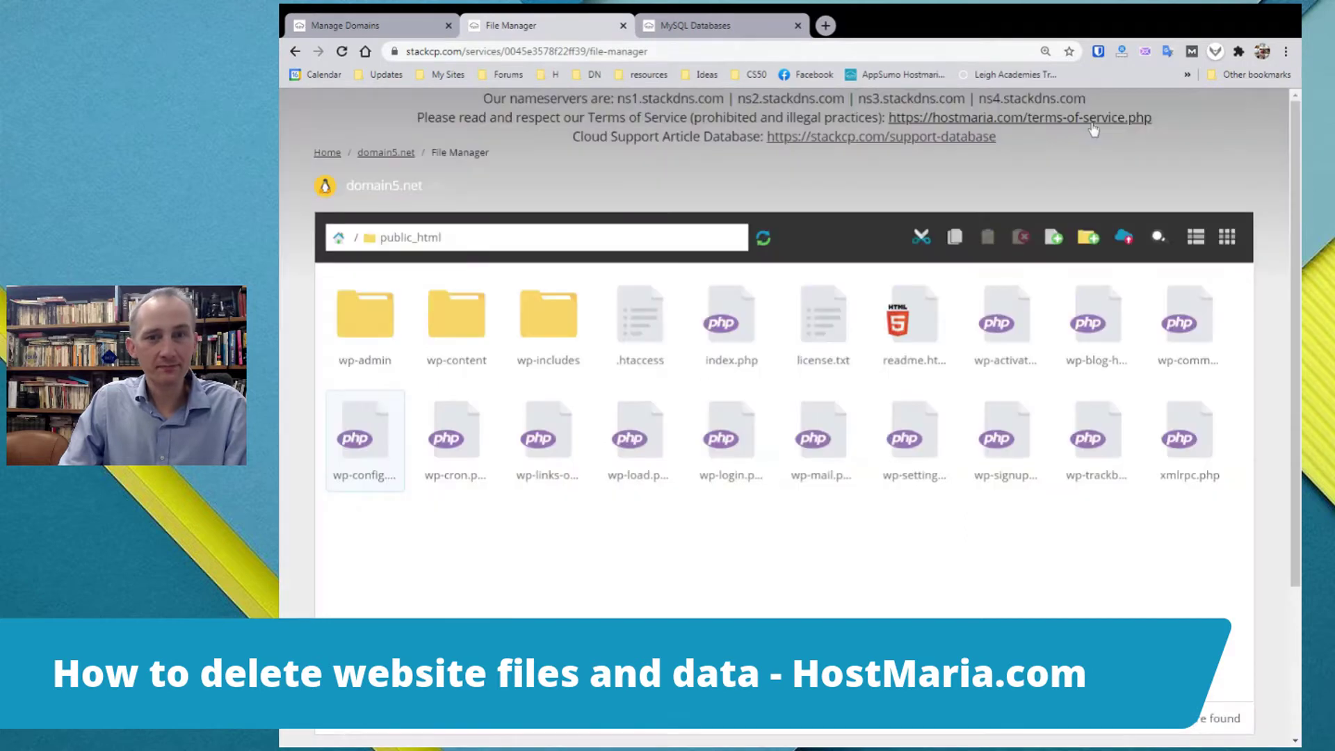
left_click(539, 549)
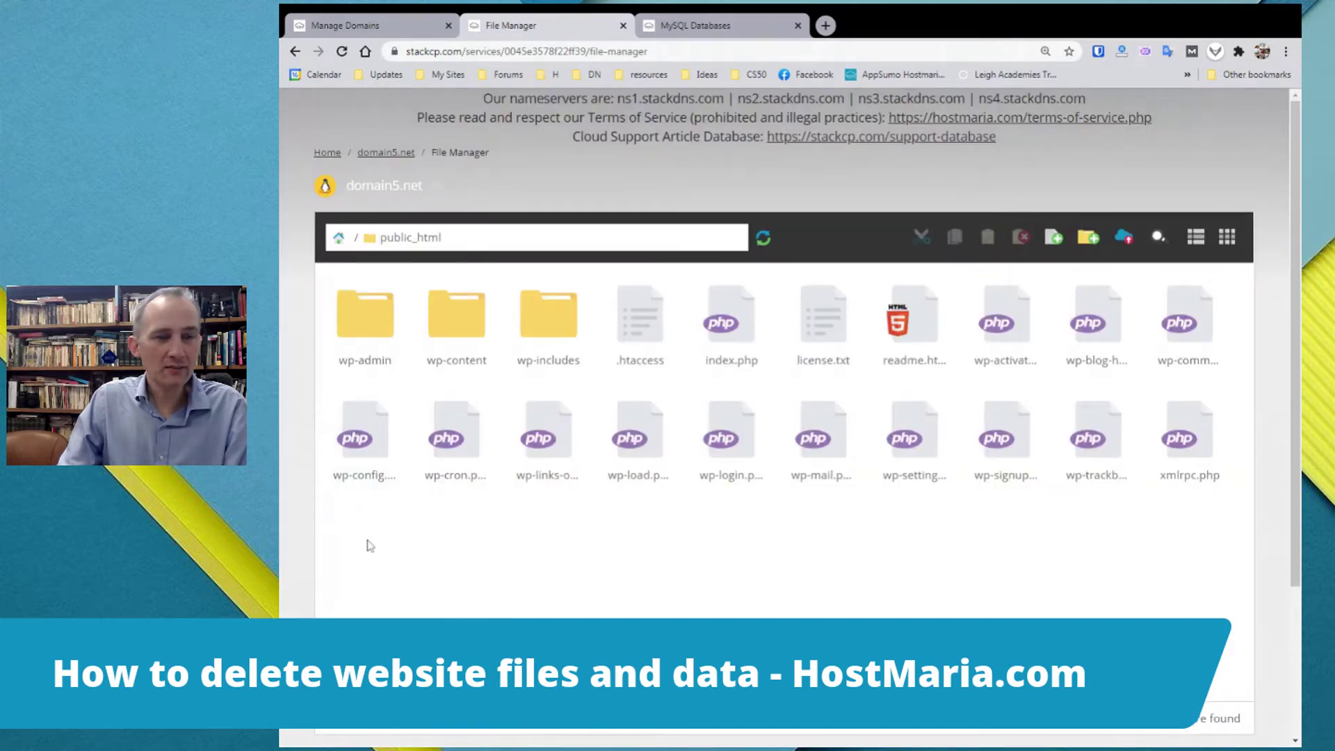
Permanently delete all 20 WordPress items in public_html, then go up to the home folder.
left_click_drag(361, 543, 1191, 303)
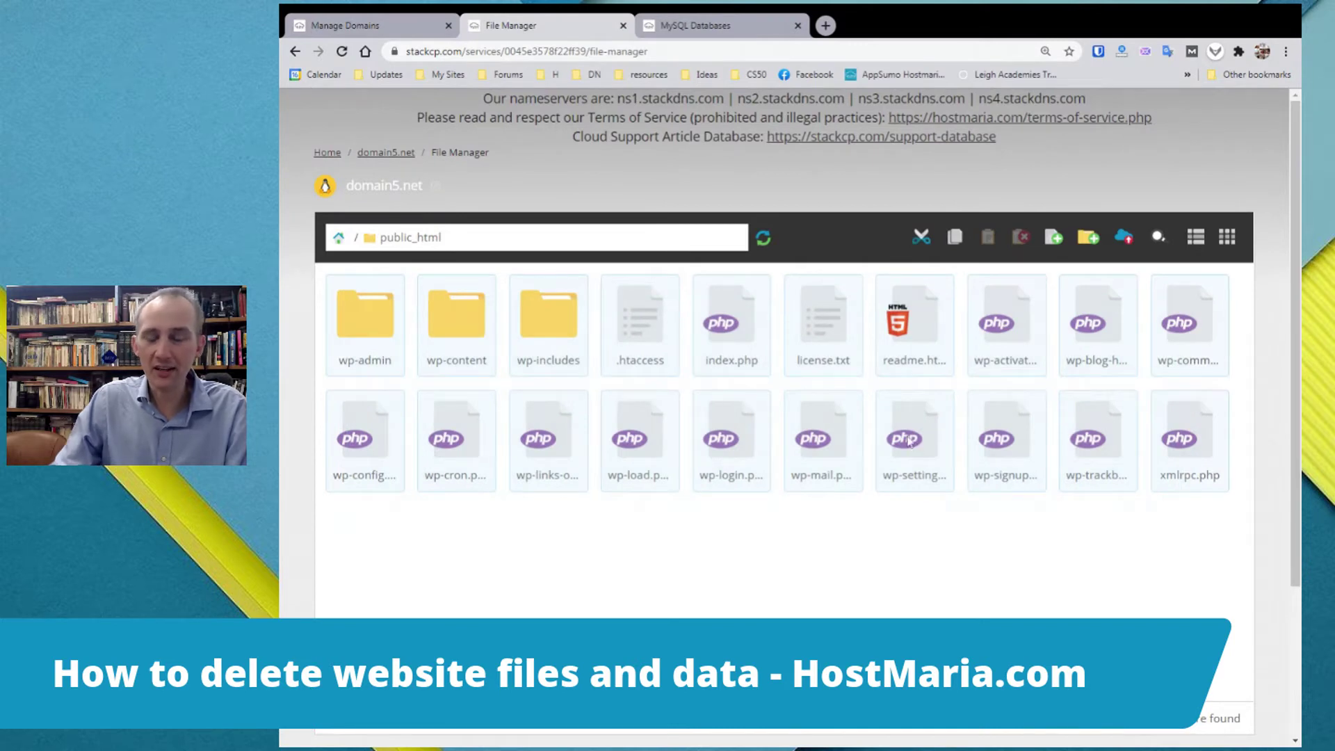
key("Delete")
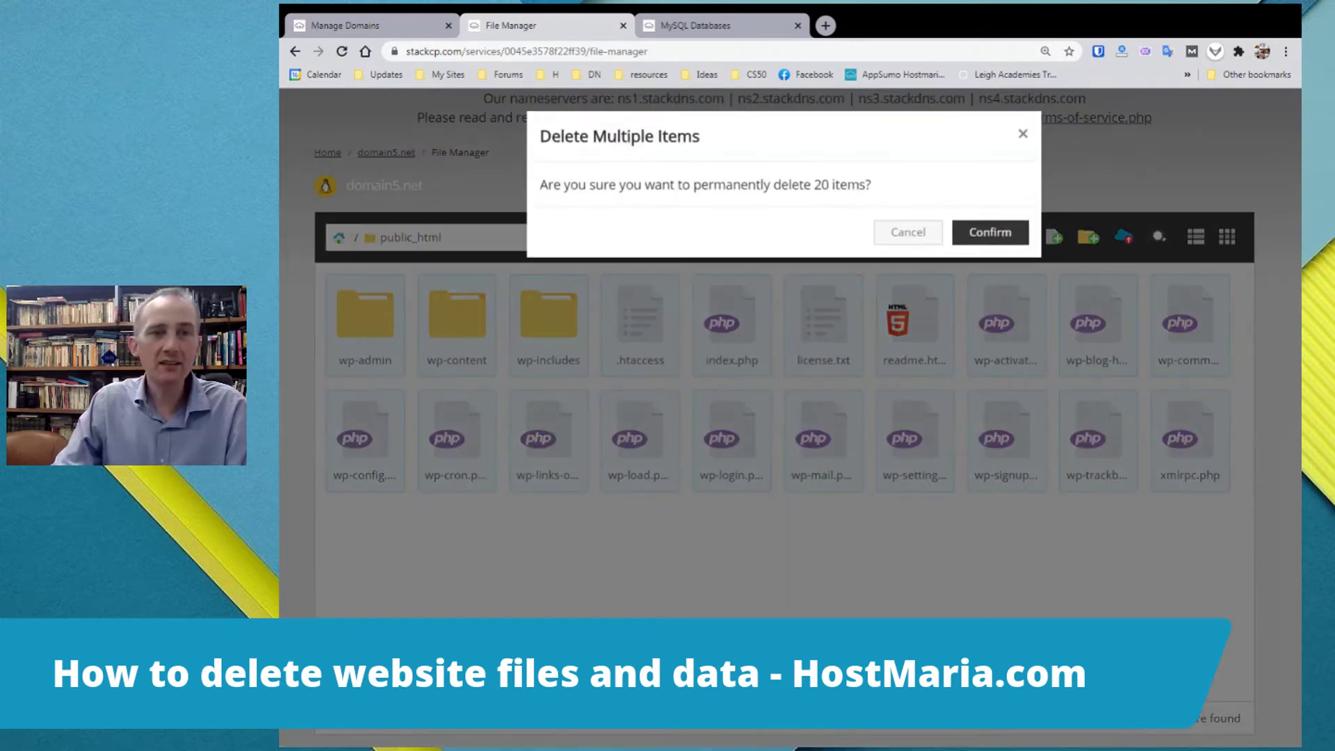
left_click(960, 231)
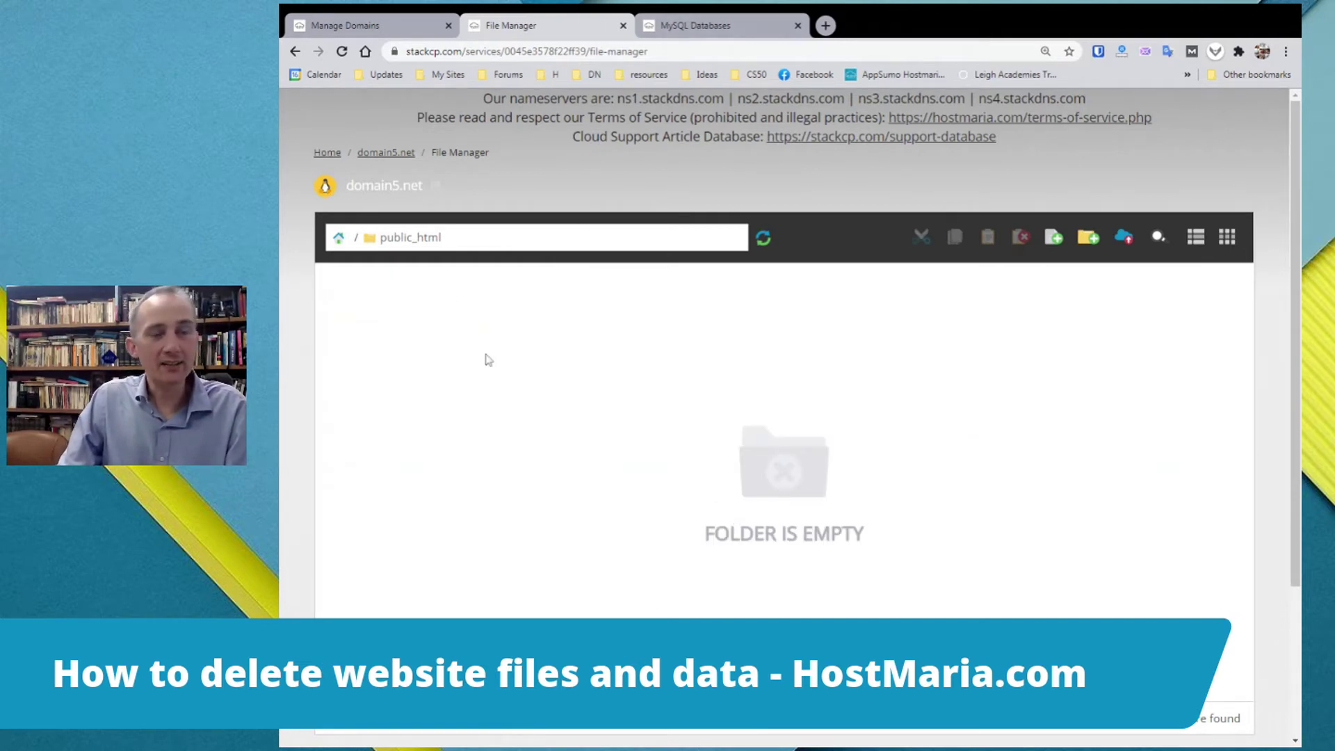
left_click(338, 242)
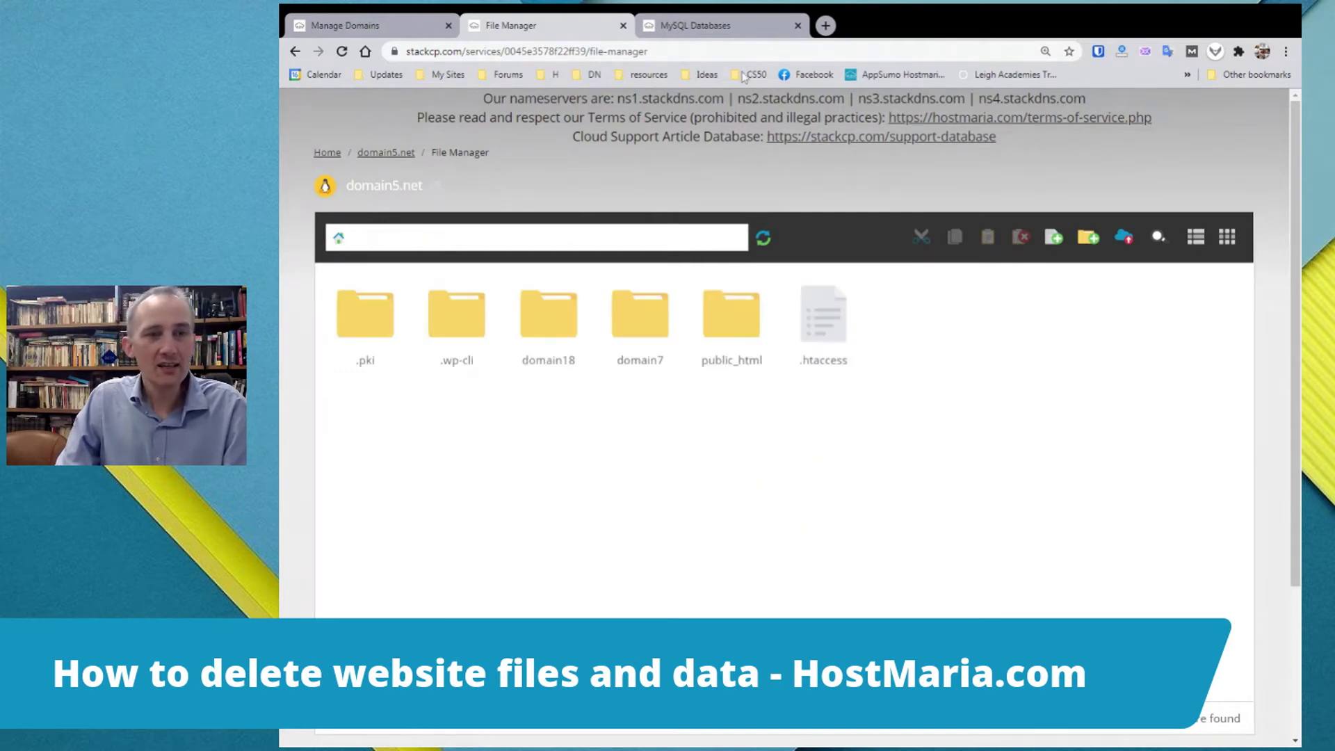
In the domain list, identify domain18.info's document root folder, domain18.
left_click(708, 28)
left_click(556, 25)
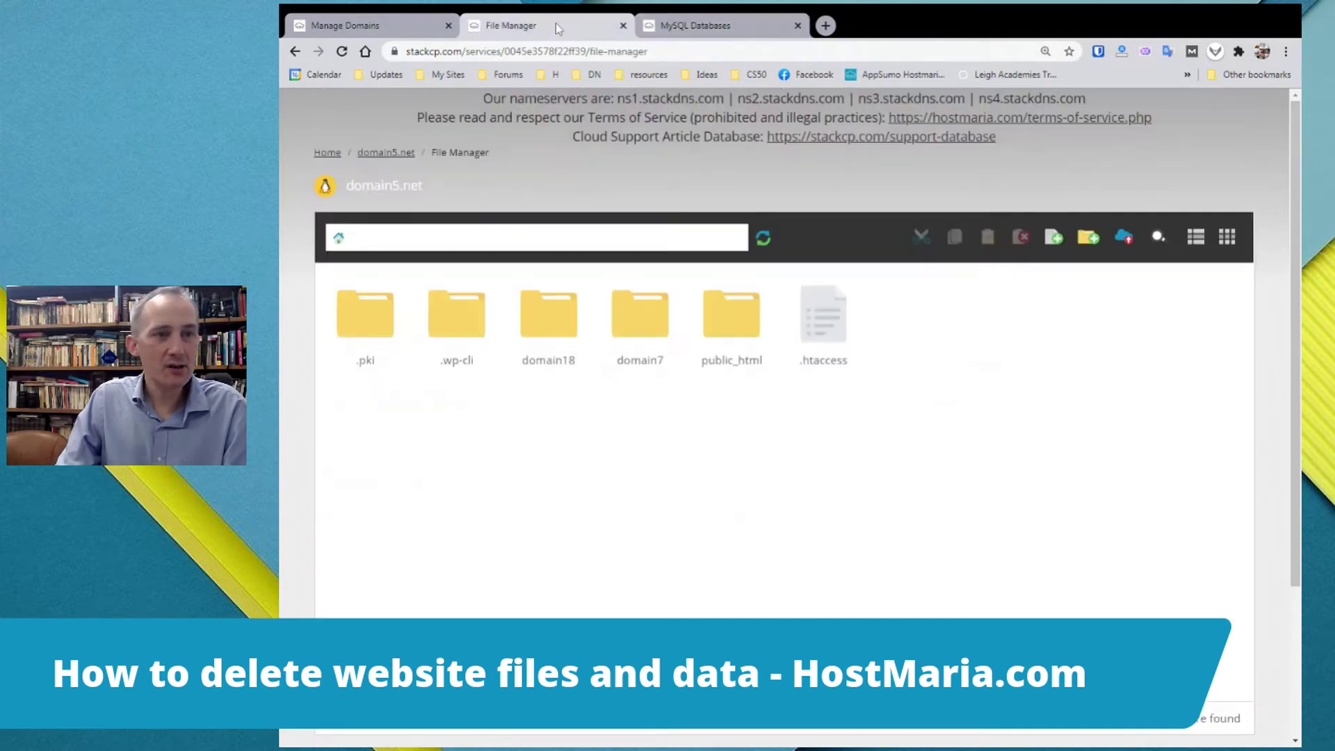
left_click(384, 26)
left_click(385, 400)
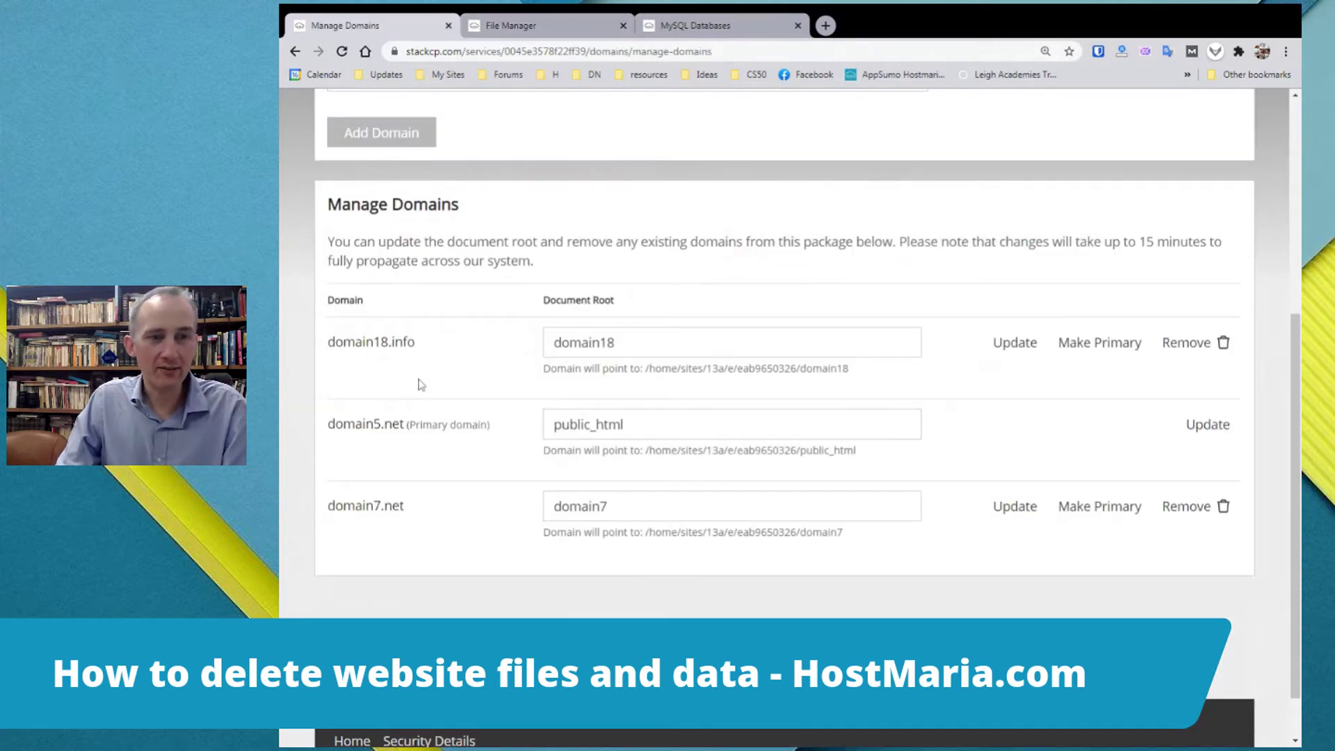
left_click_drag(445, 345, 407, 343)
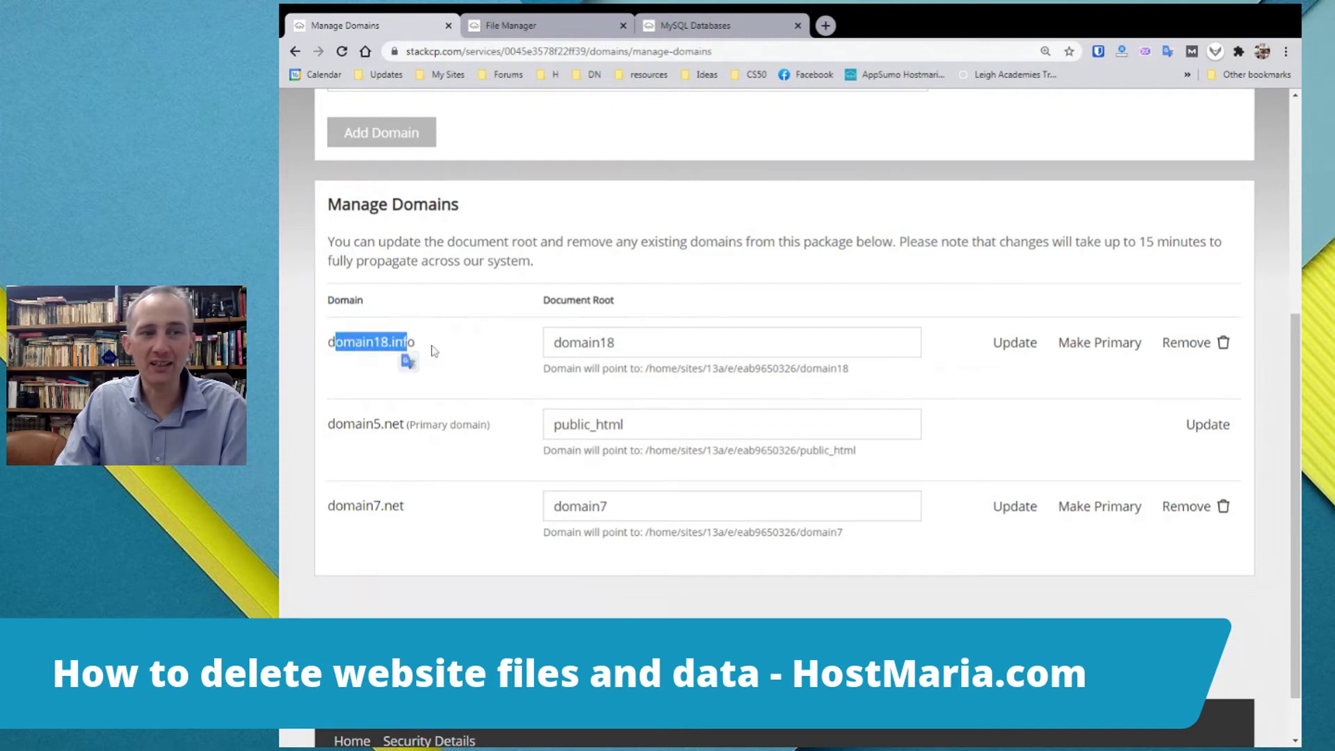
left_click(439, 349)
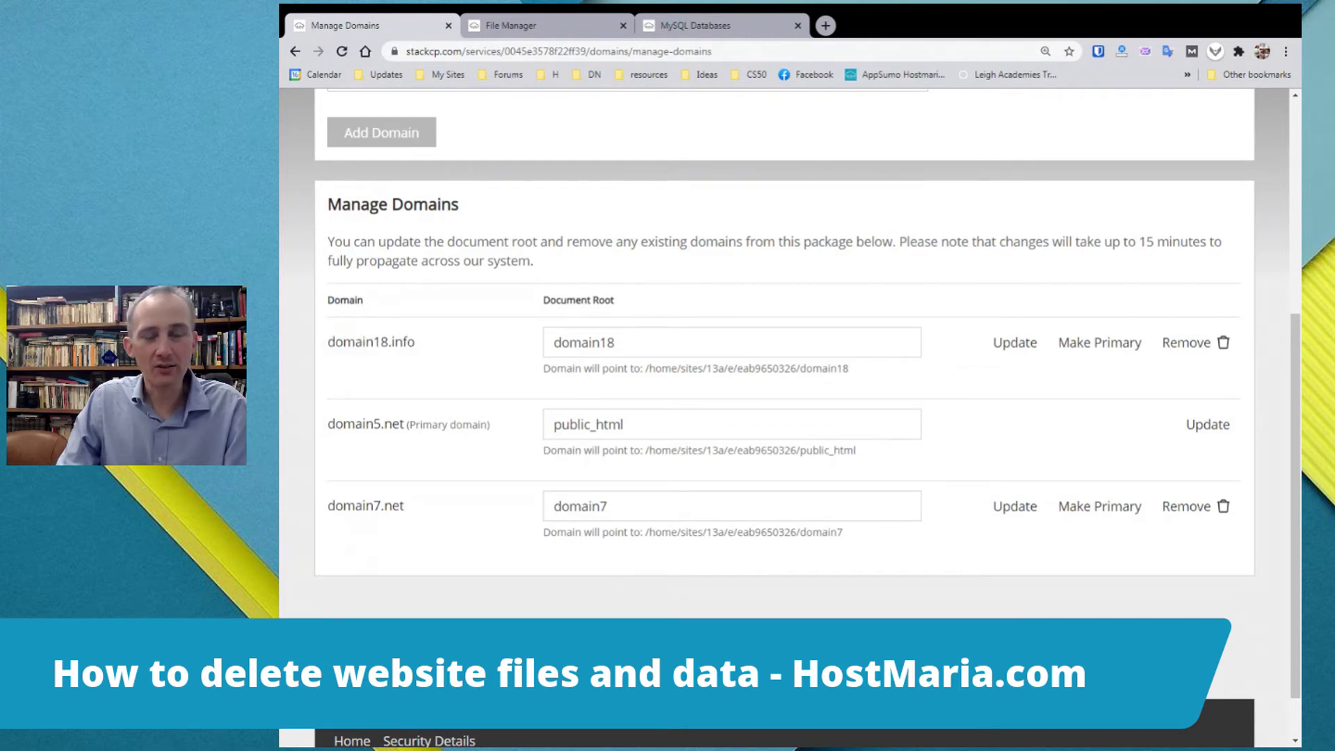
left_click_drag(617, 342, 543, 348)
left_click(466, 381)
View domain18's wp-config.php in the Code Editor and find DB_NAME wordpress-3133317c1b.
left_click(548, 26)
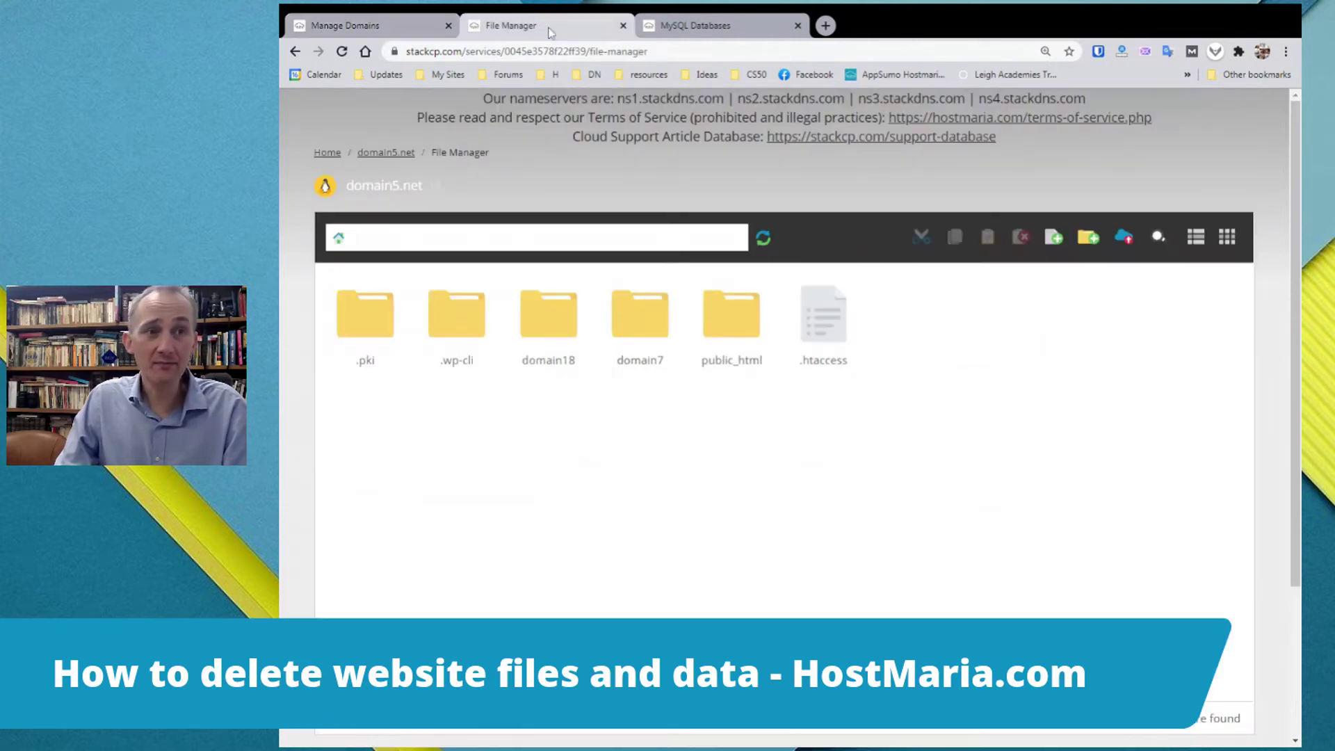
double_click(553, 324)
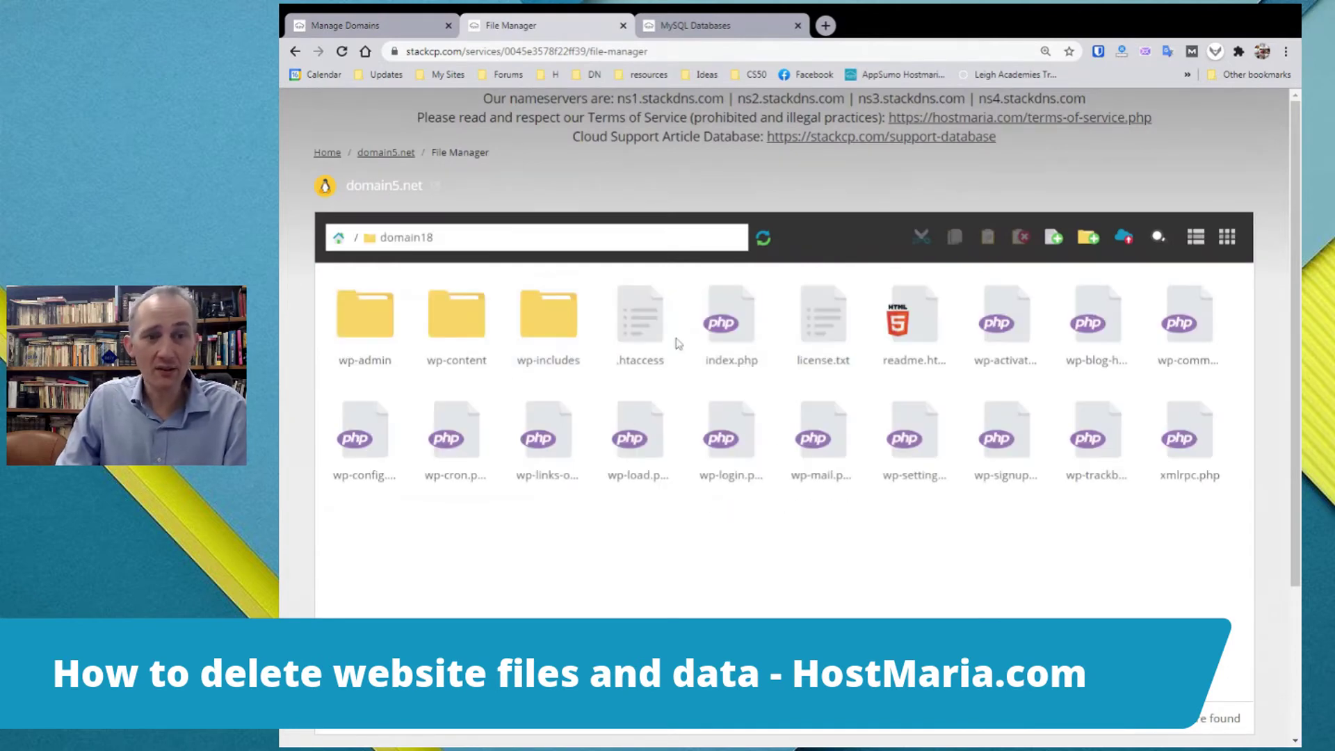
right_click(367, 482)
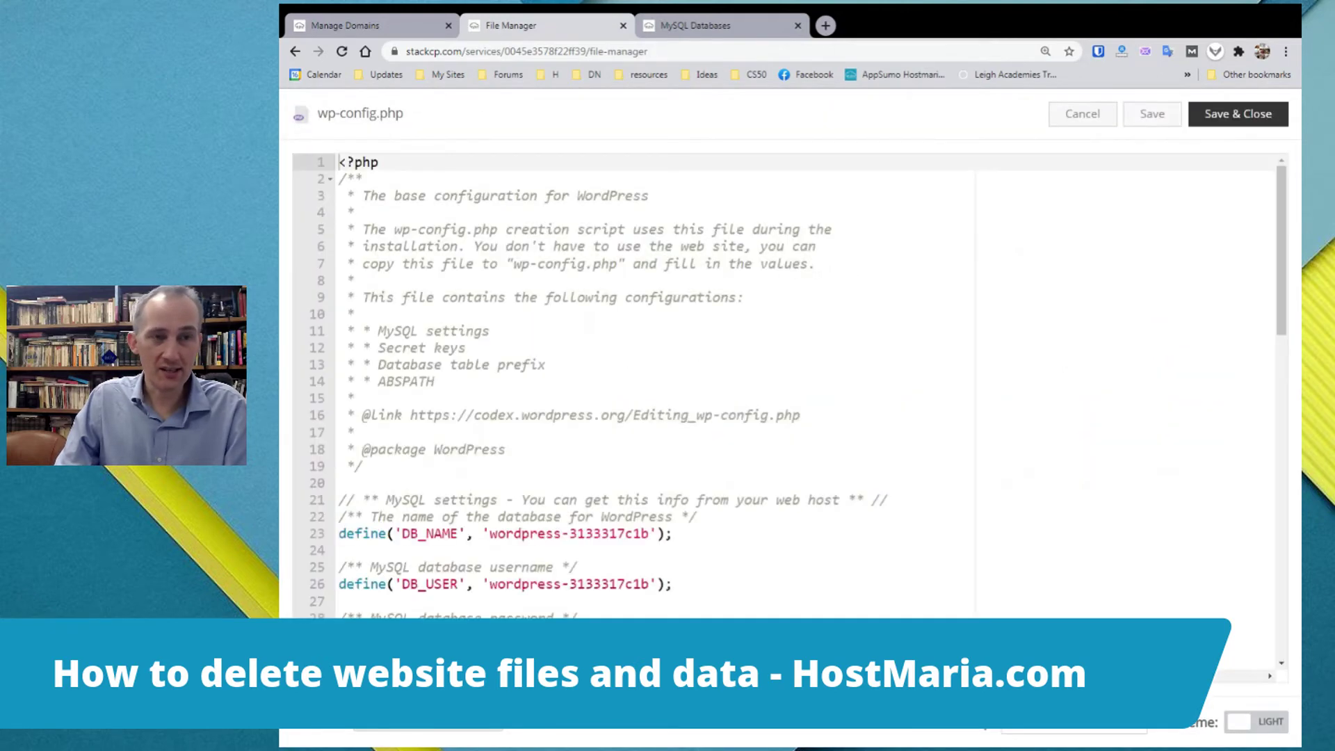
scroll(786, 386, "down", 1)
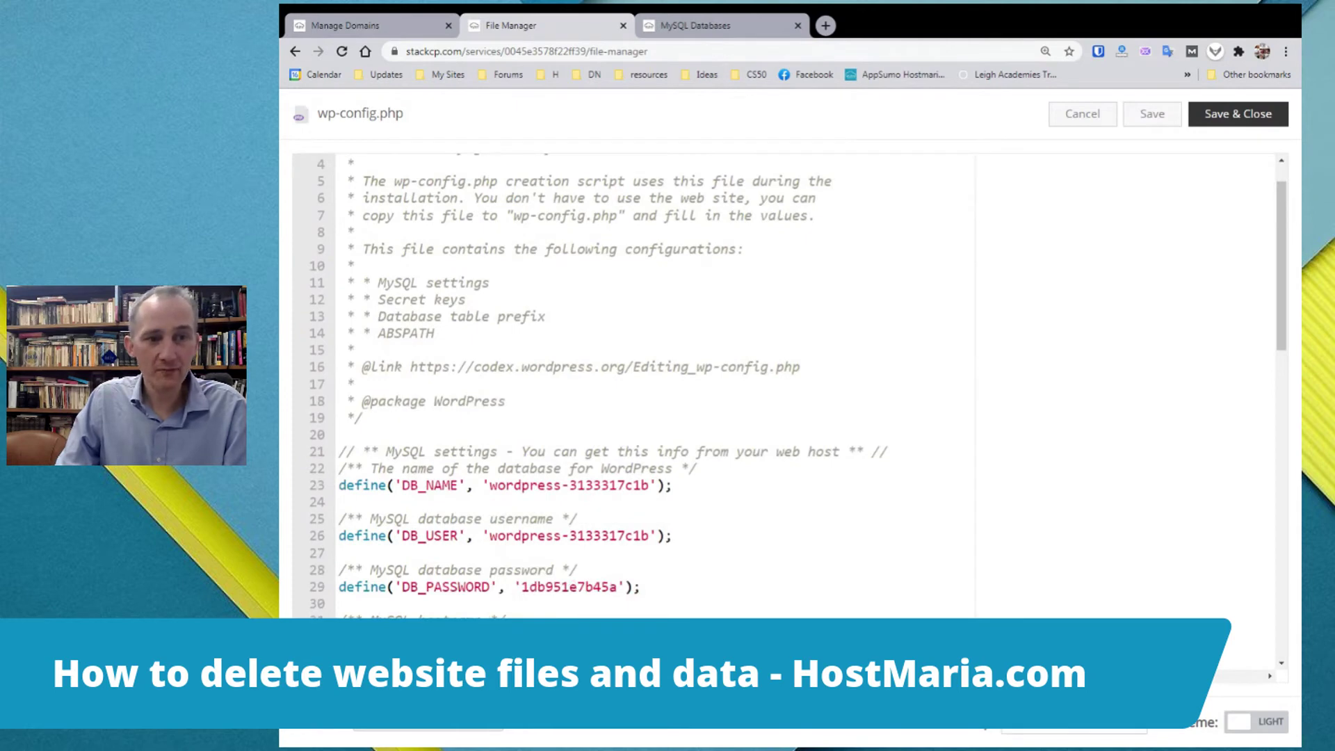
mouse_move(624, 485)
left_mouse_down()
mouse_move(662, 484)
mouse_move(650, 485)
left_mouse_up()
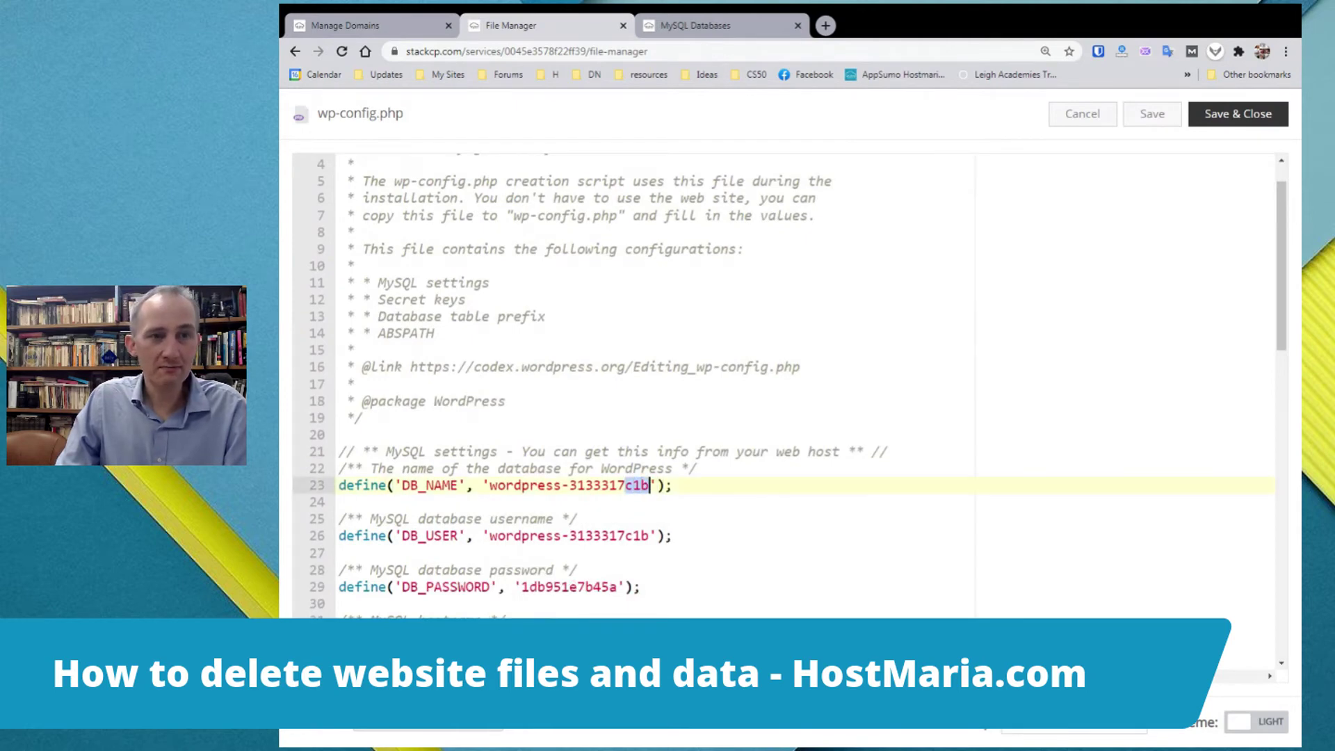
In the MySQL tab, return to the account's Service Overview page.
left_click(696, 25)
scroll(310, 397, "up", 3)
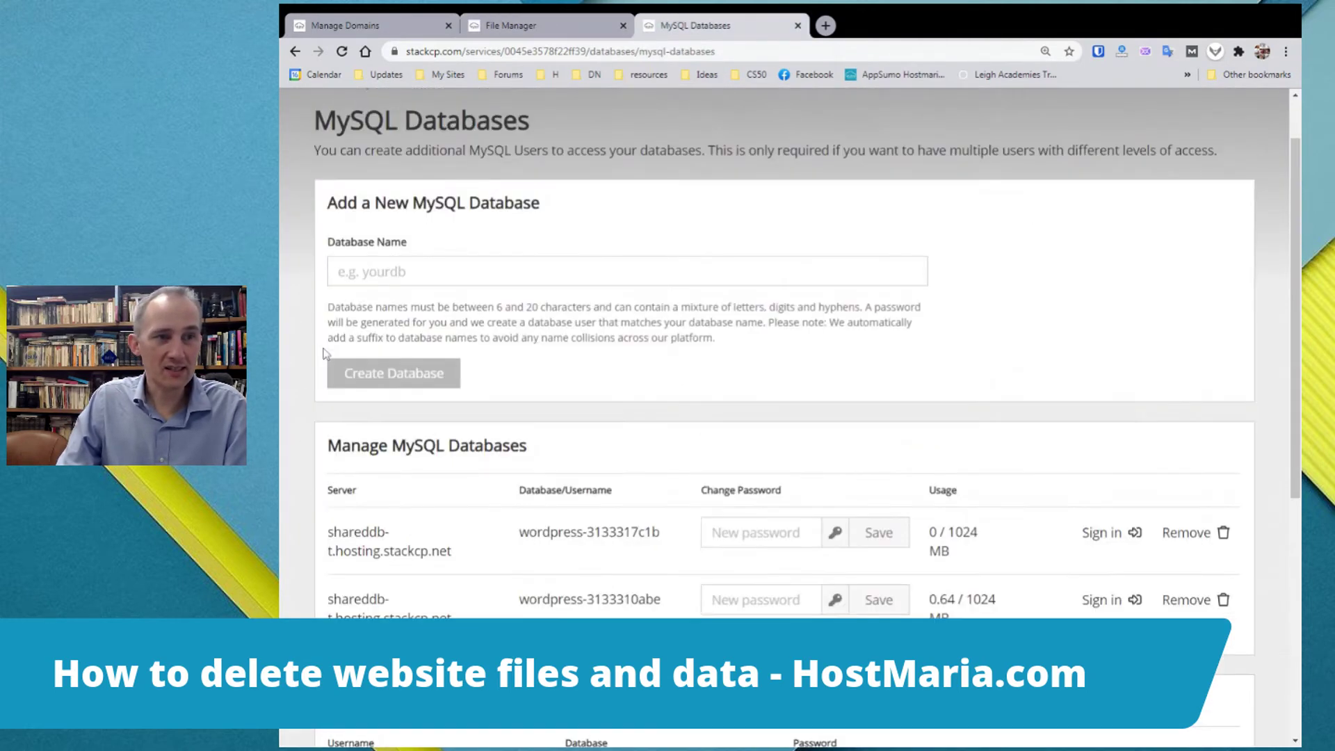
scroll(324, 355, "up", 1)
left_click(325, 153)
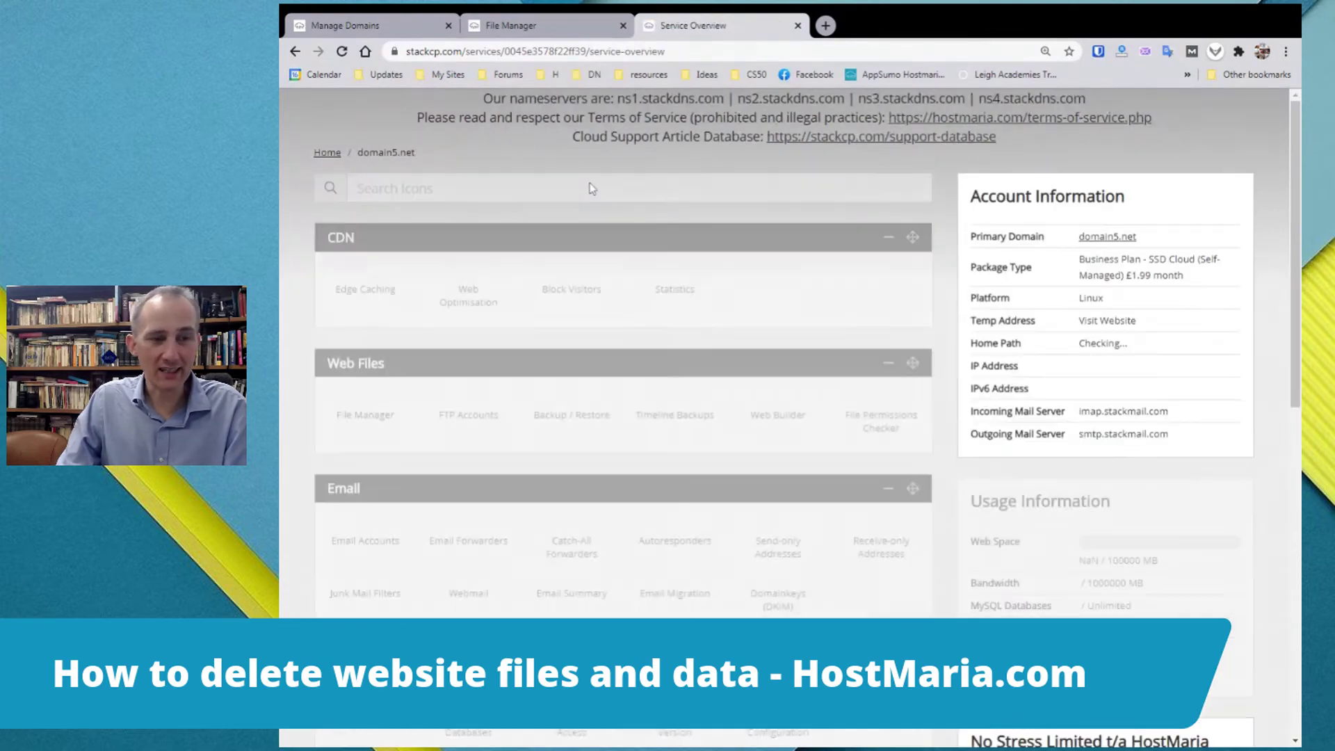
Go to MySQL Databases and cross-check the database name against wp-config.php.
scroll(592, 189, "down", 5)
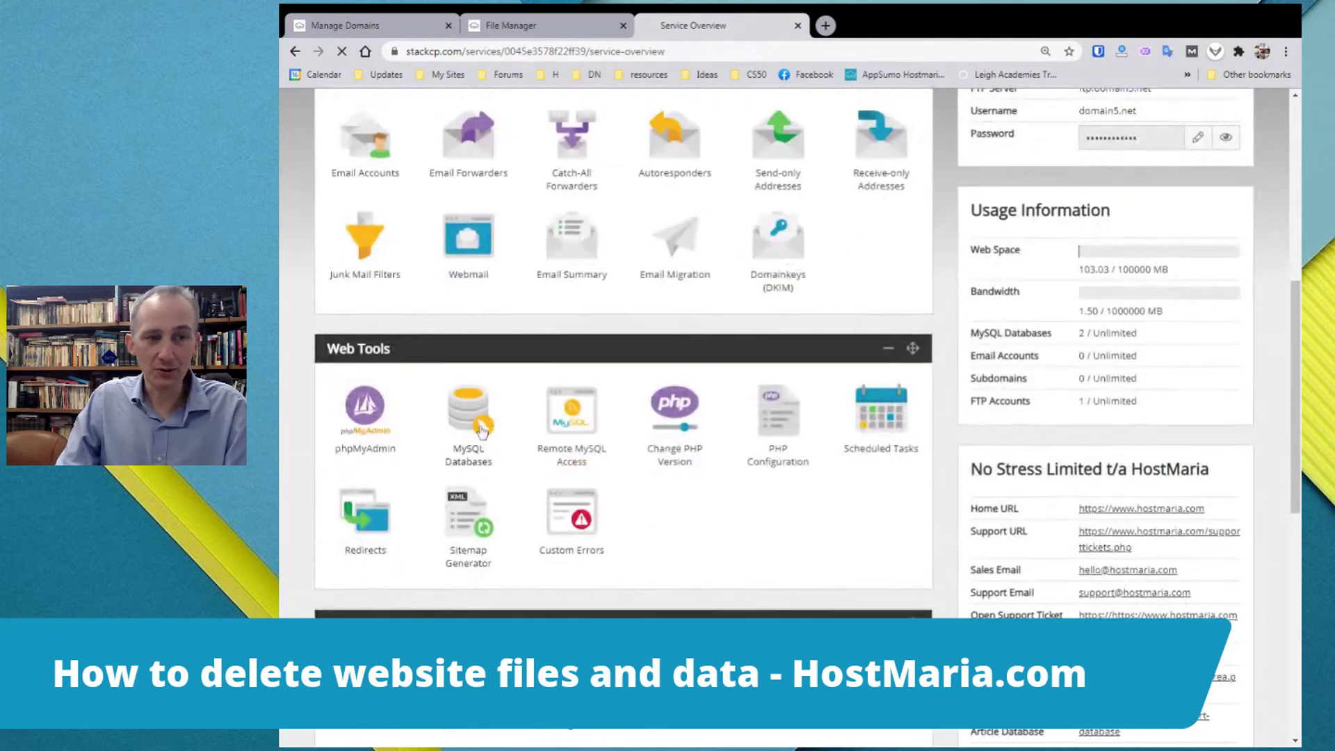
left_click(482, 430)
scroll(478, 432, "down", 1)
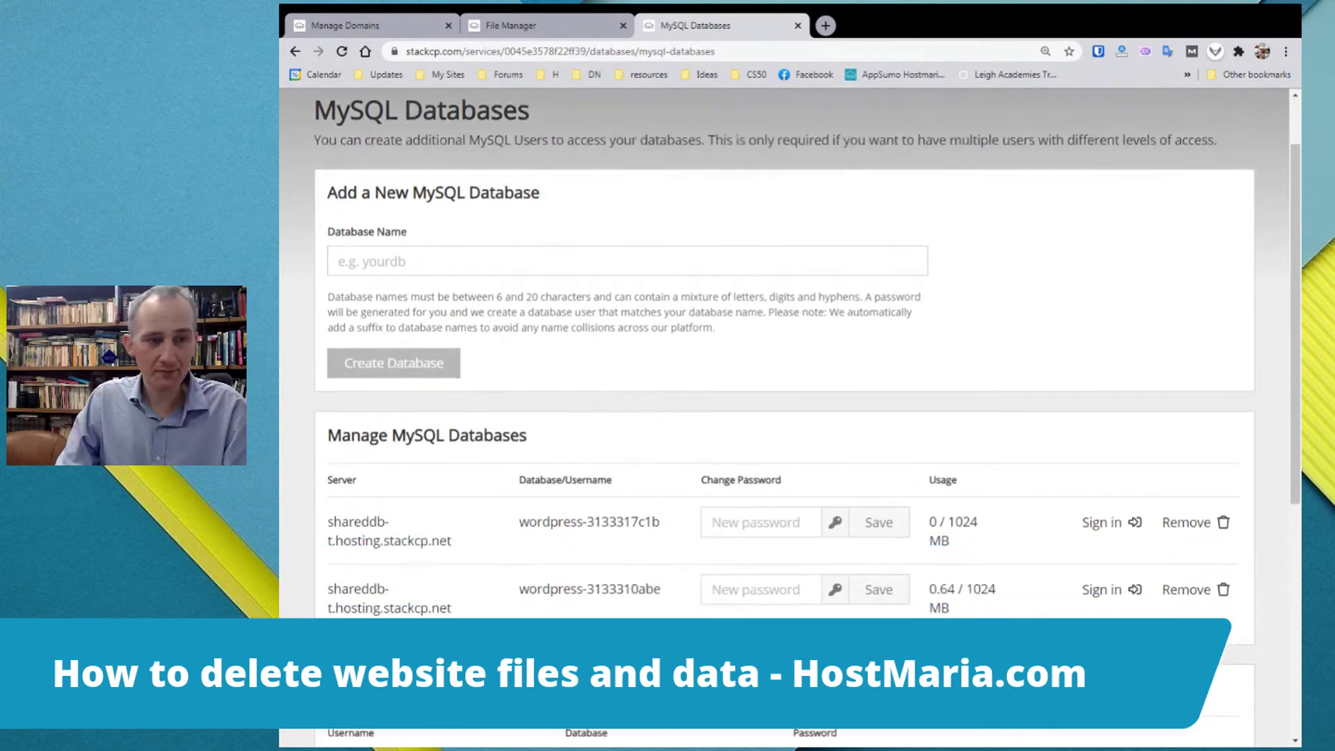
left_click(511, 25)
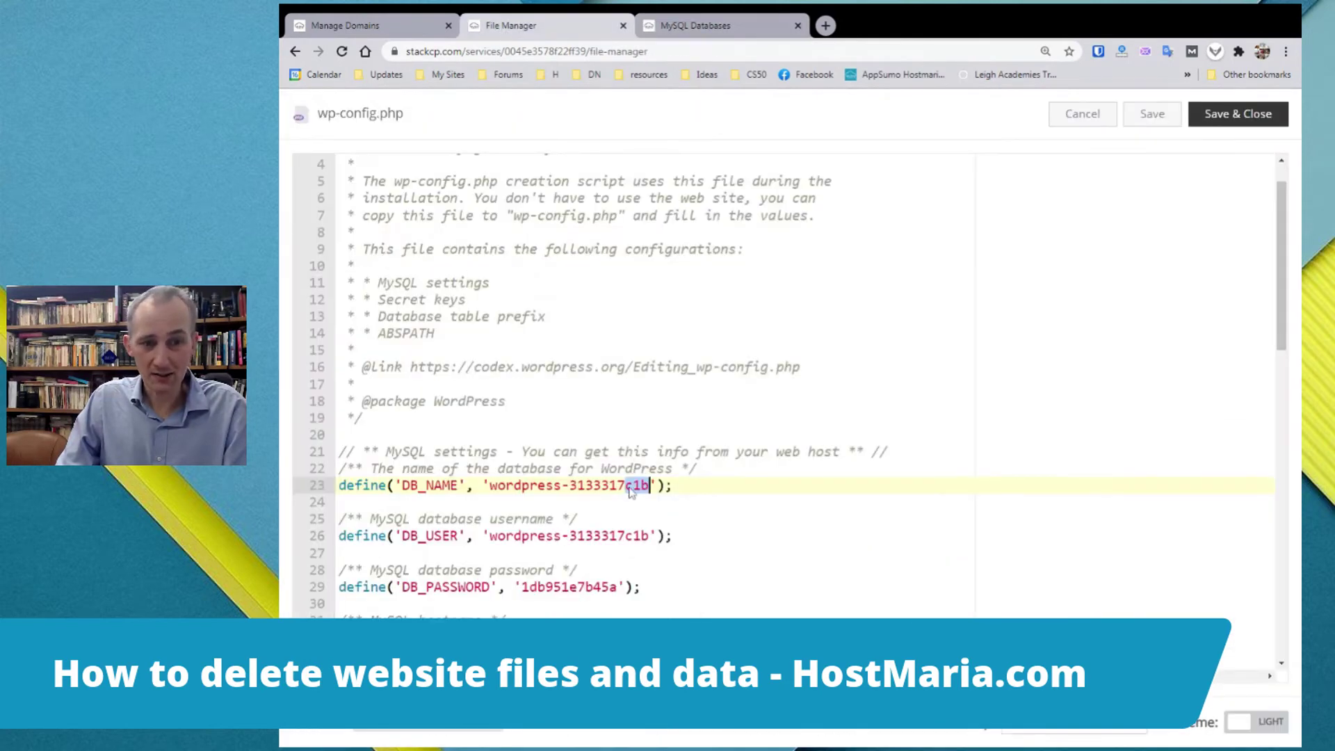
left_click(708, 29)
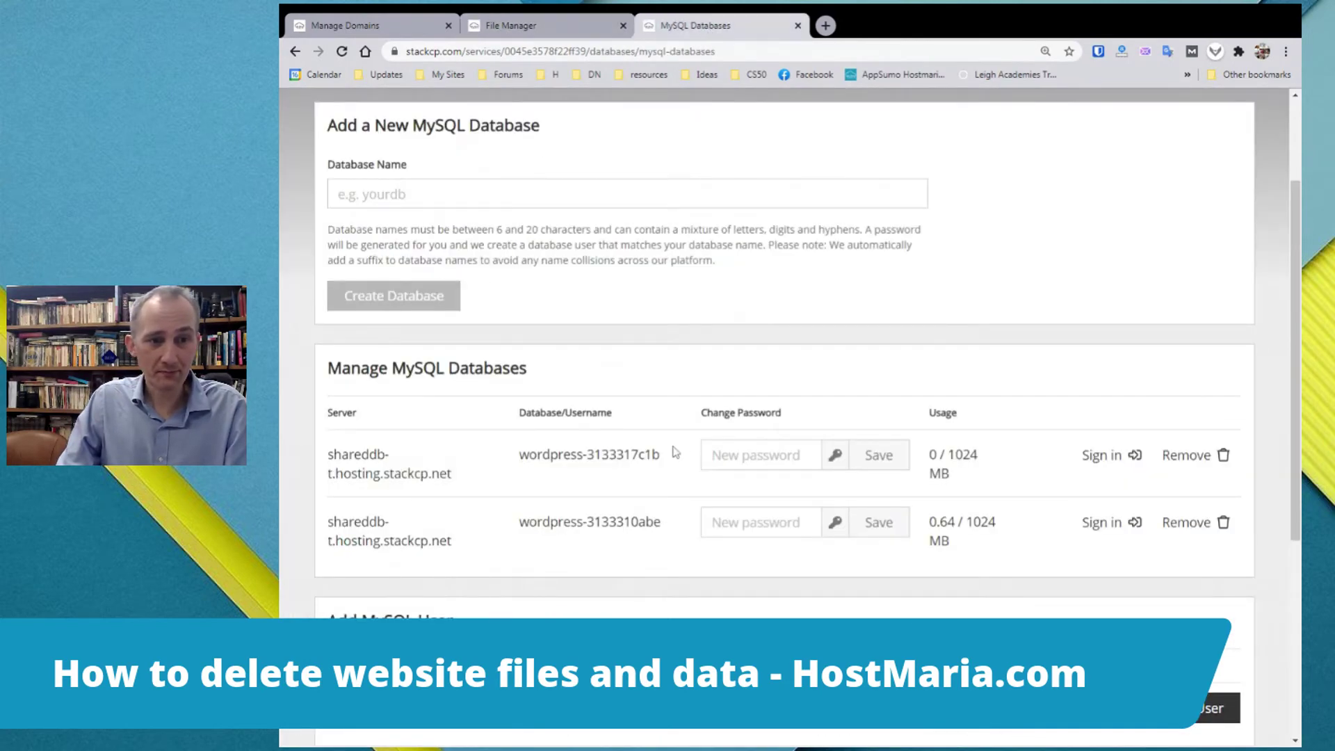
Remove database wordpress-3133317c1b, then close wp-config.php without saving.
left_click_drag(673, 452, 638, 454)
left_click(1196, 458)
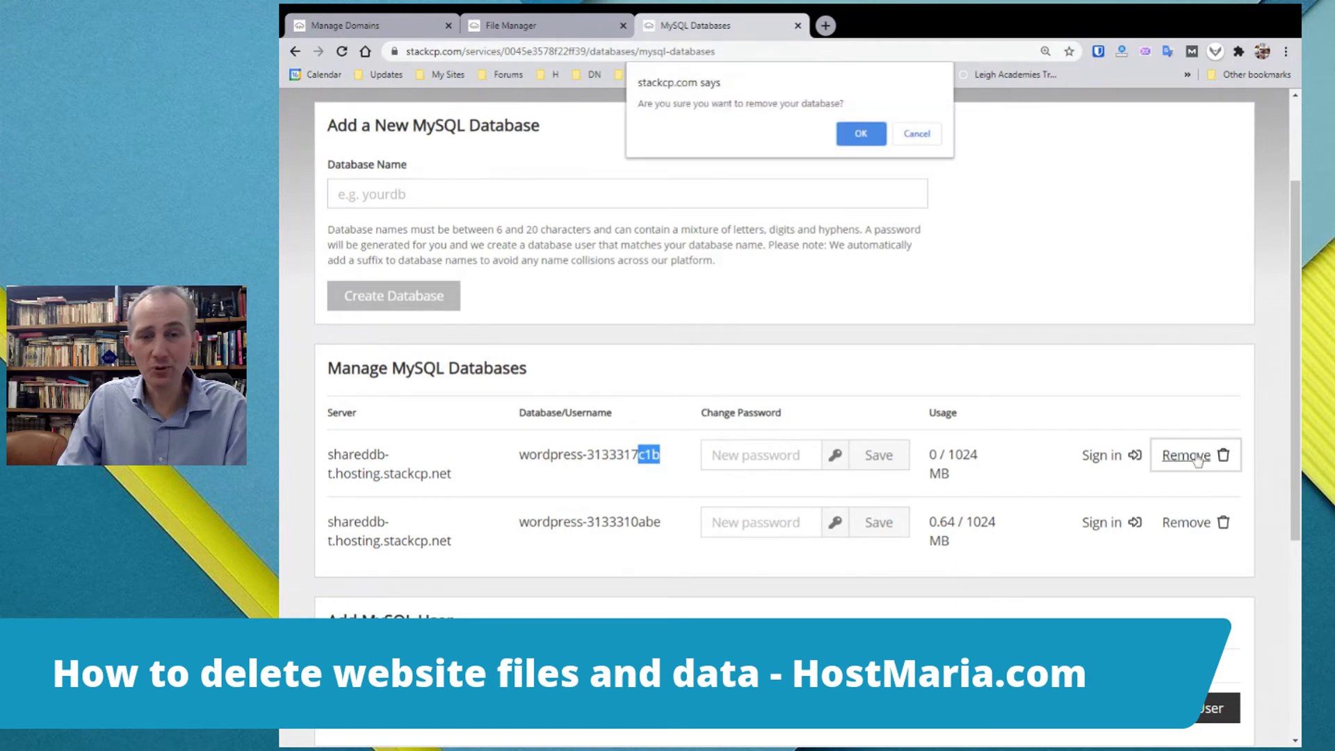
left_click(862, 139)
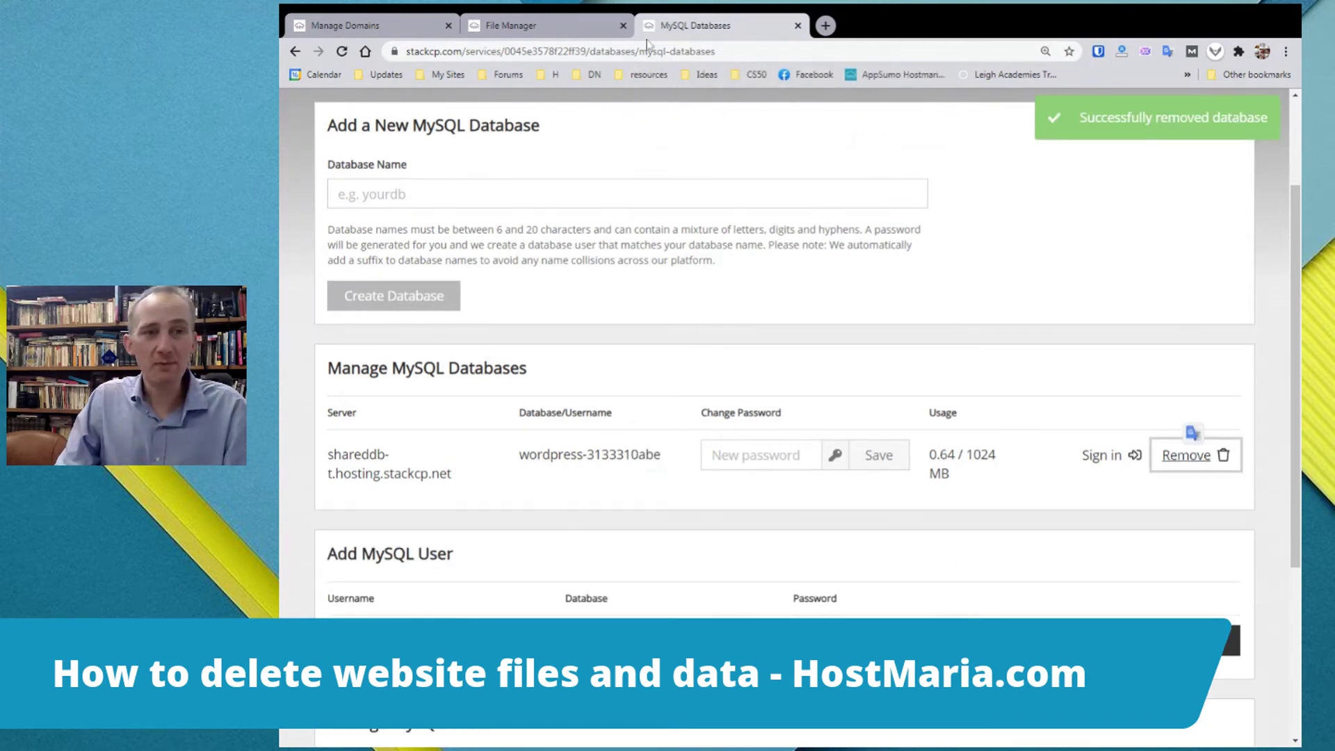
left_click(573, 29)
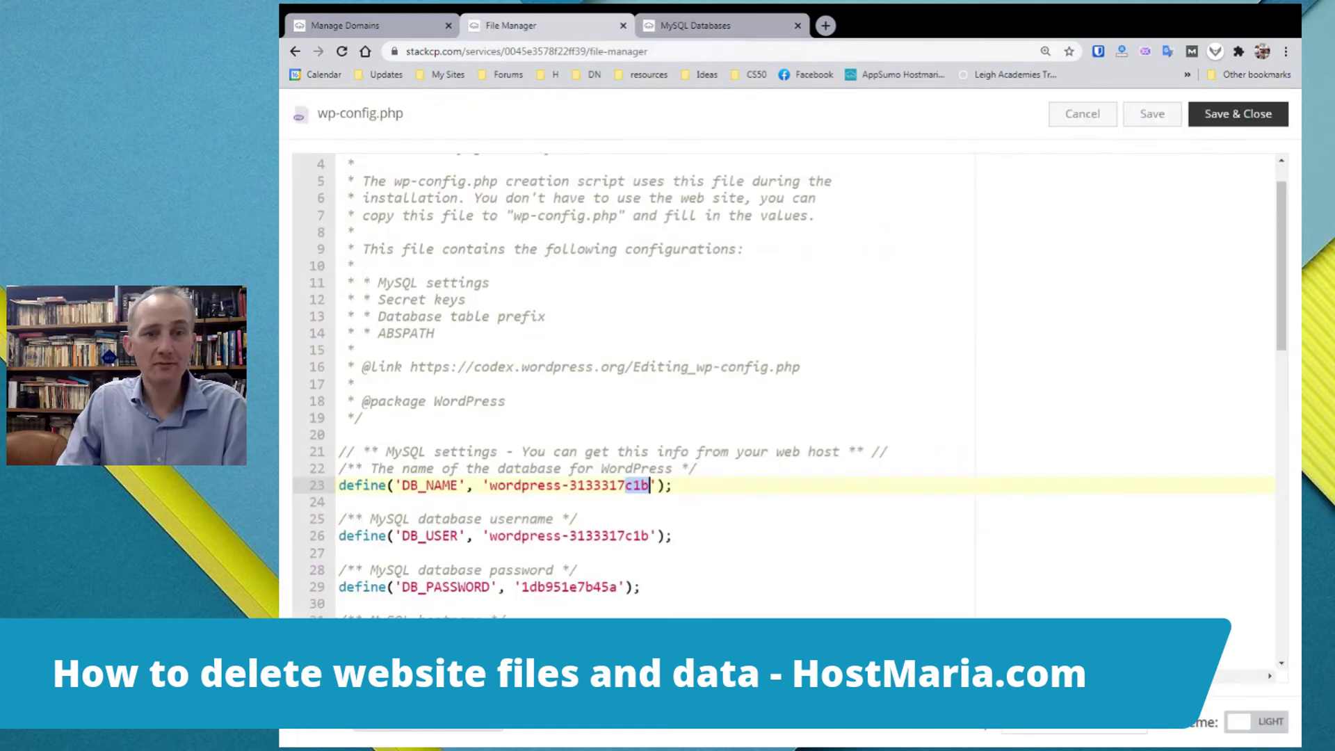
left_click(1071, 114)
Permanently delete all 20 WordPress files and folders in the domain18 folder.
left_click_drag(350, 551, 1210, 319)
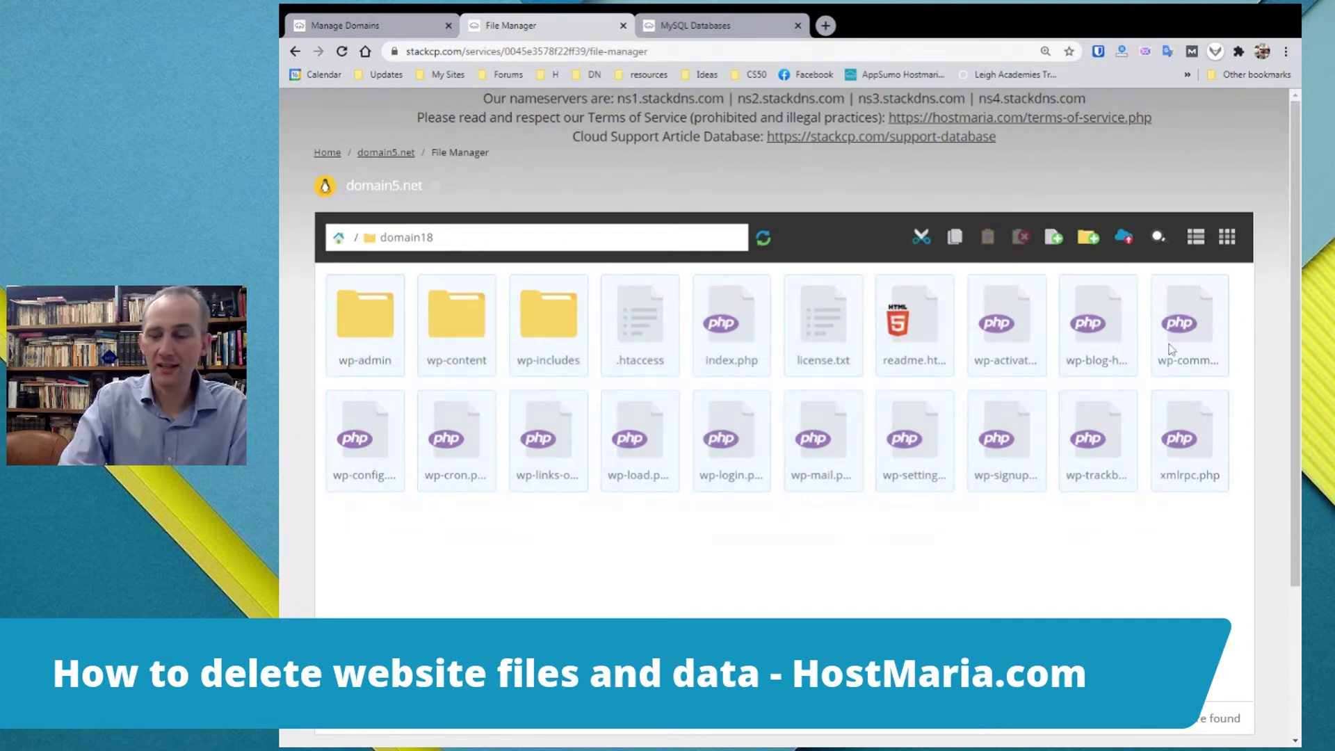
key("Delete")
left_click(985, 229)
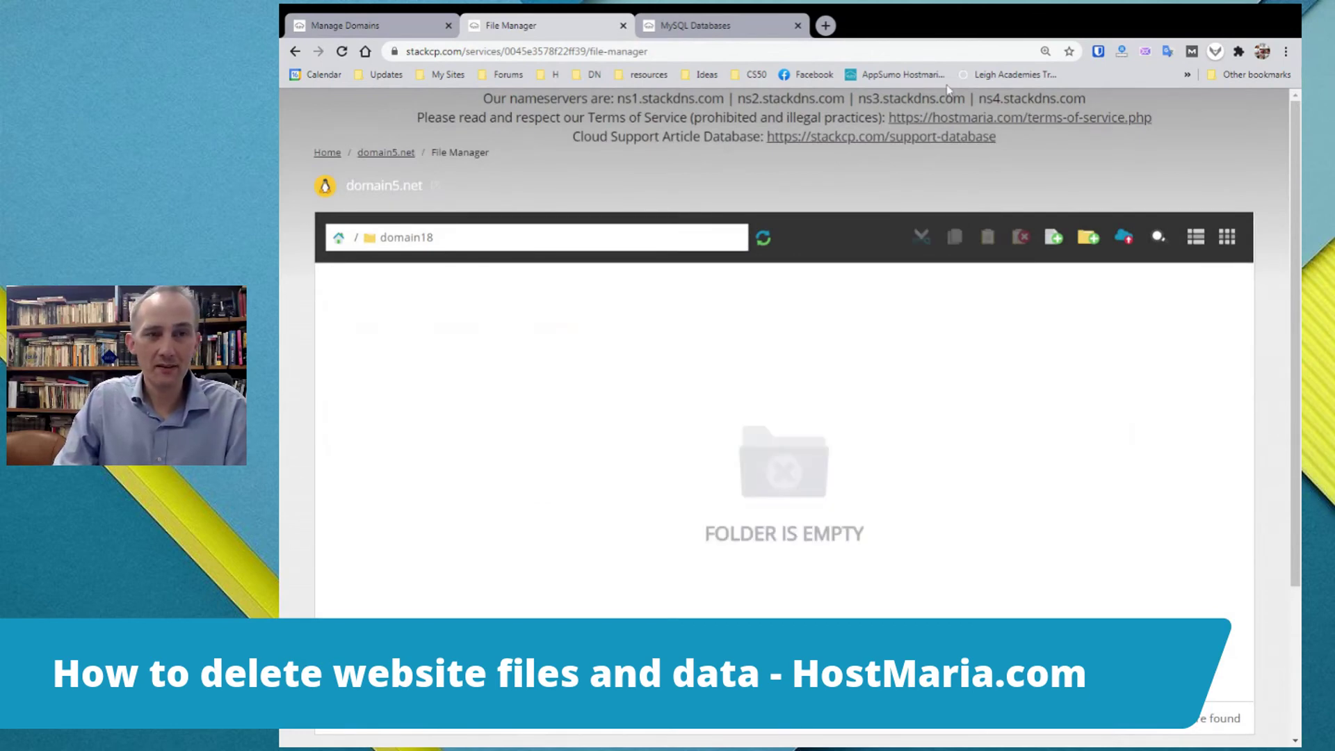
left_click(704, 27)
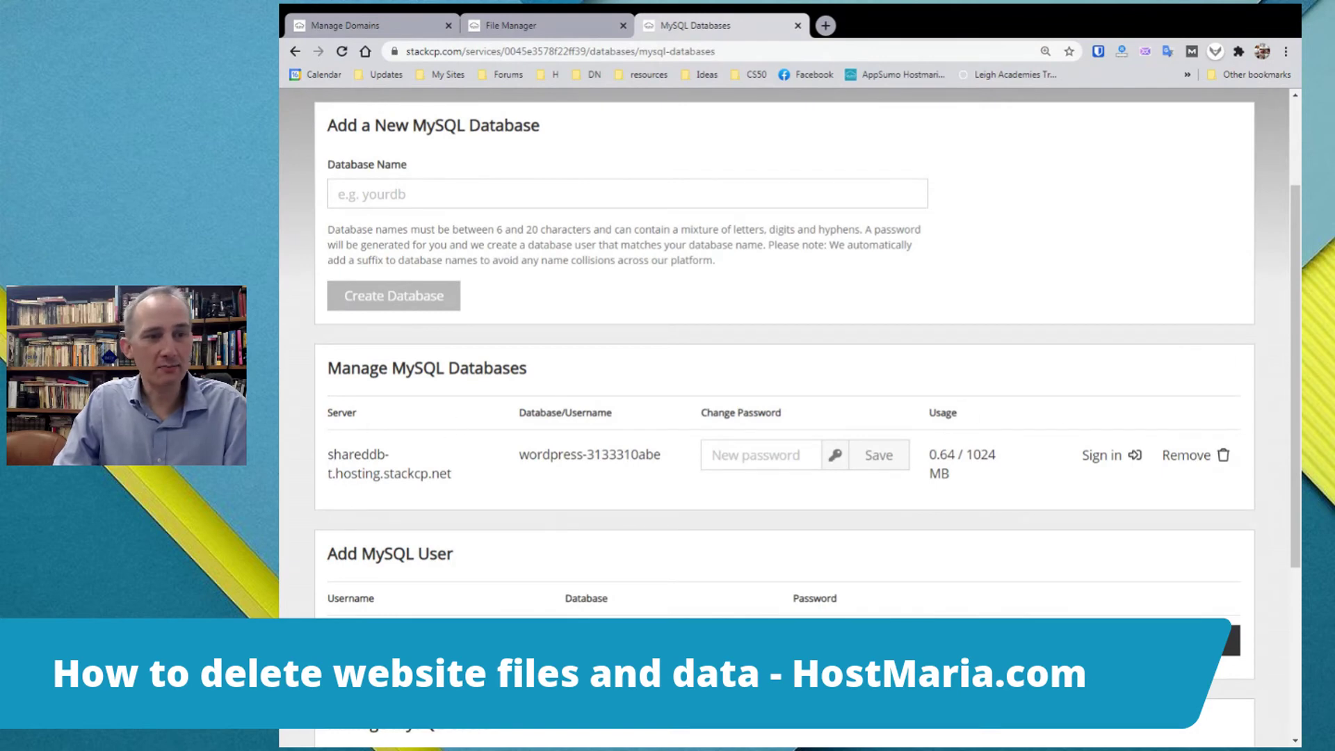
Remove the last remaining database, wordpress-3133310abe, and confirm with OK.
left_click_drag(330, 455, 417, 473)
left_click(415, 458)
left_click(333, 454)
left_click(468, 483)
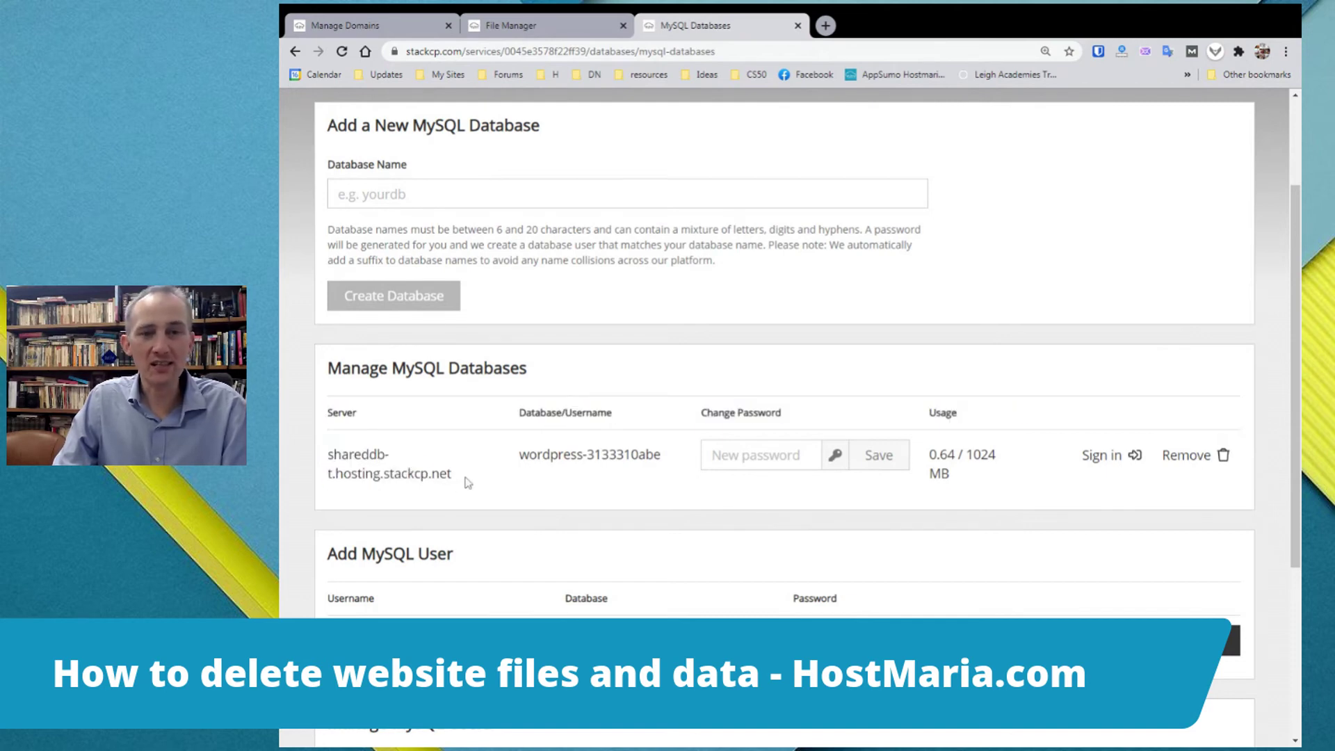
left_click(1186, 455)
left_click(862, 134)
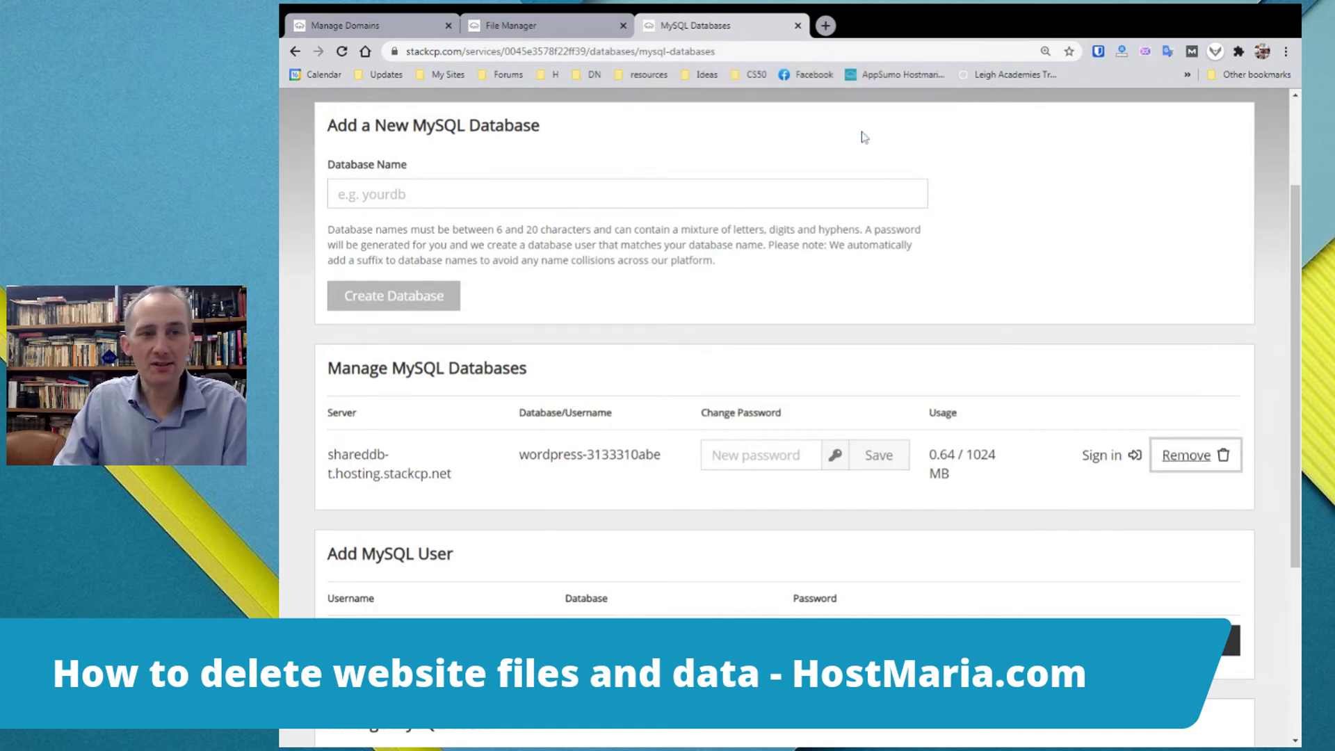